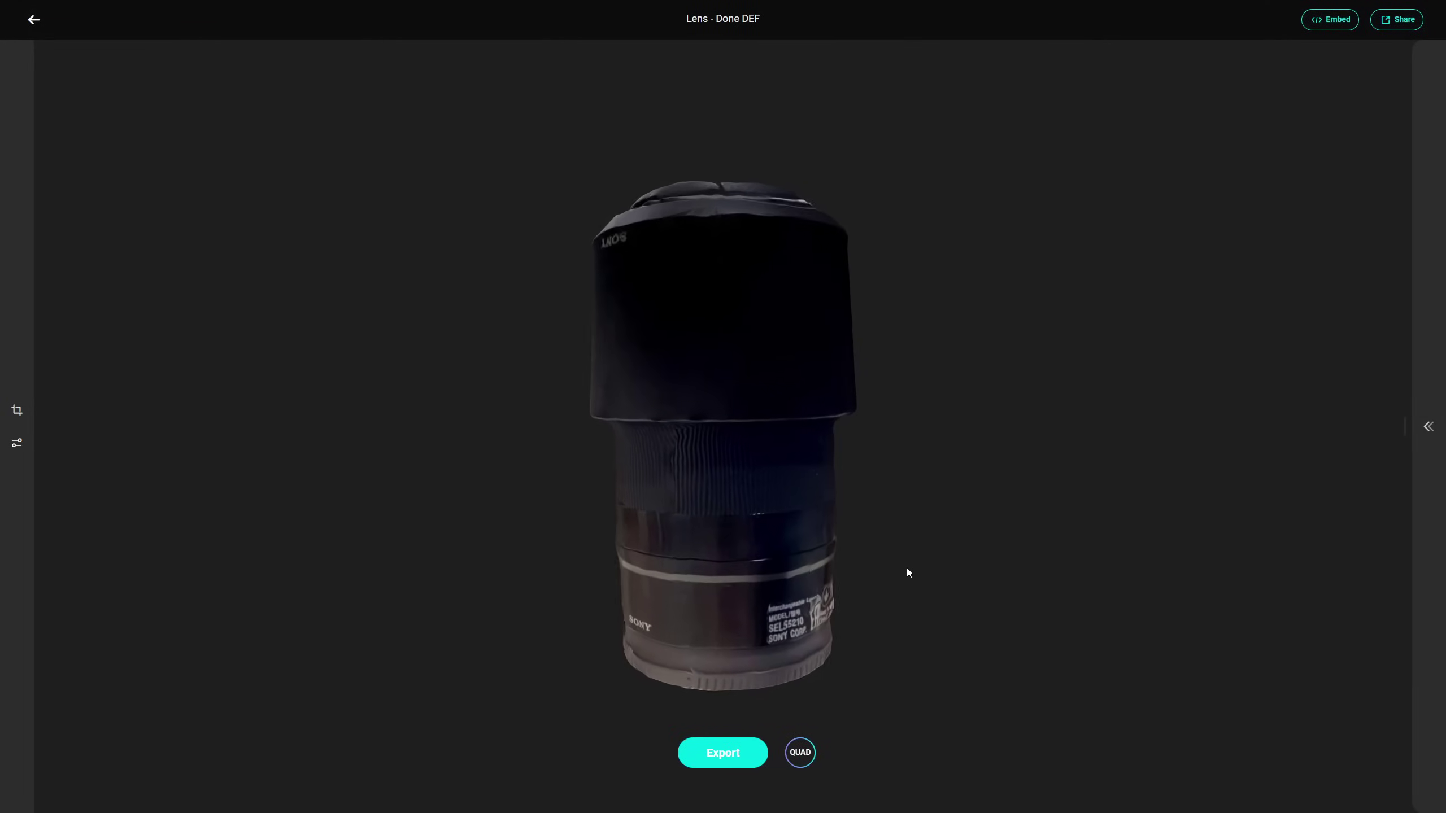
- Tilt the KIRI Engine lens scan to view its top, then zoom out
{"action": "left_click_drag", "start_coordinate": [909, 570], "coordinate": [981, 641]}
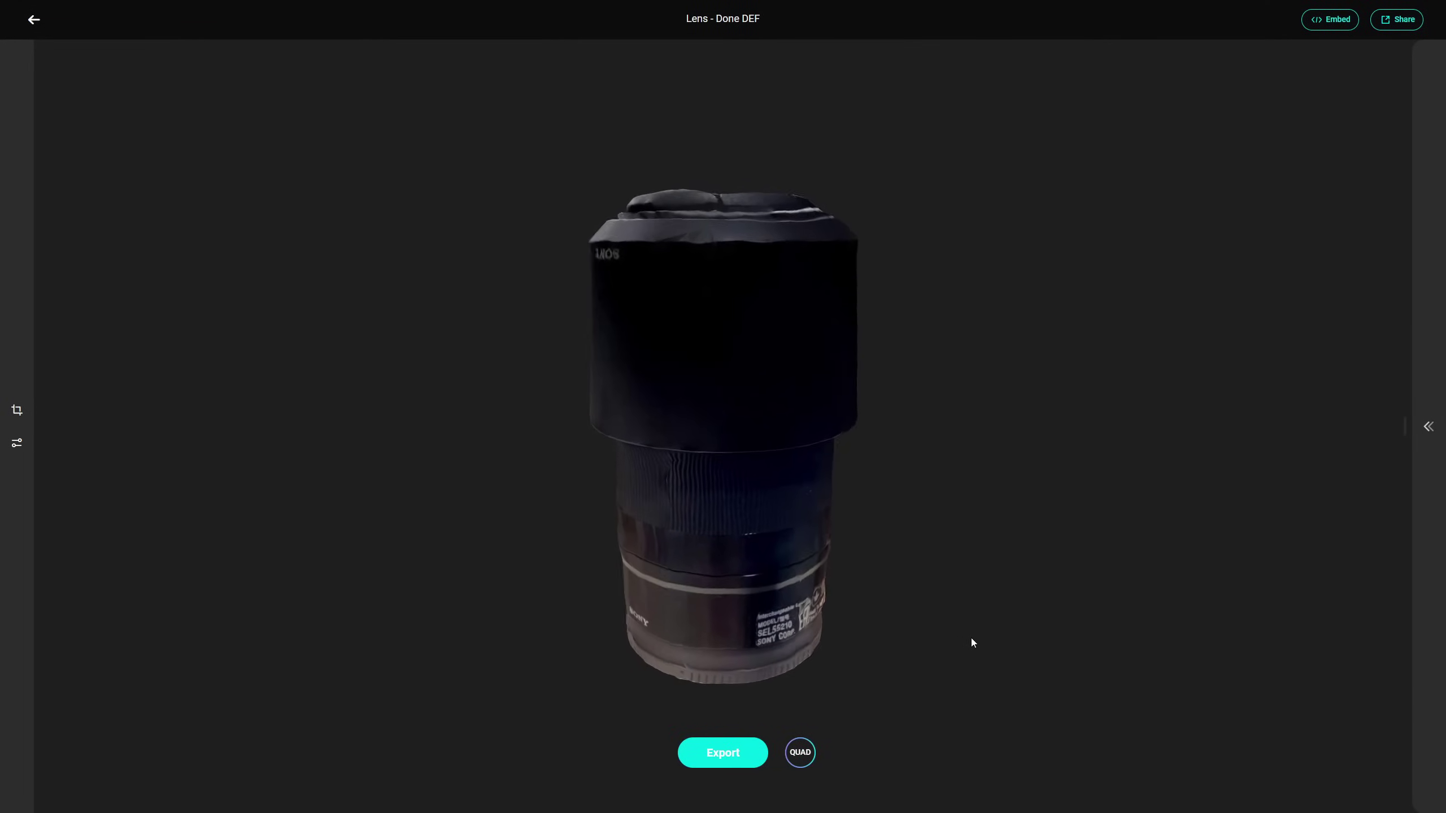
{"action": "scroll", "coordinate": [1050, 655], "scroll_direction": "down", "scroll_amount": 5}
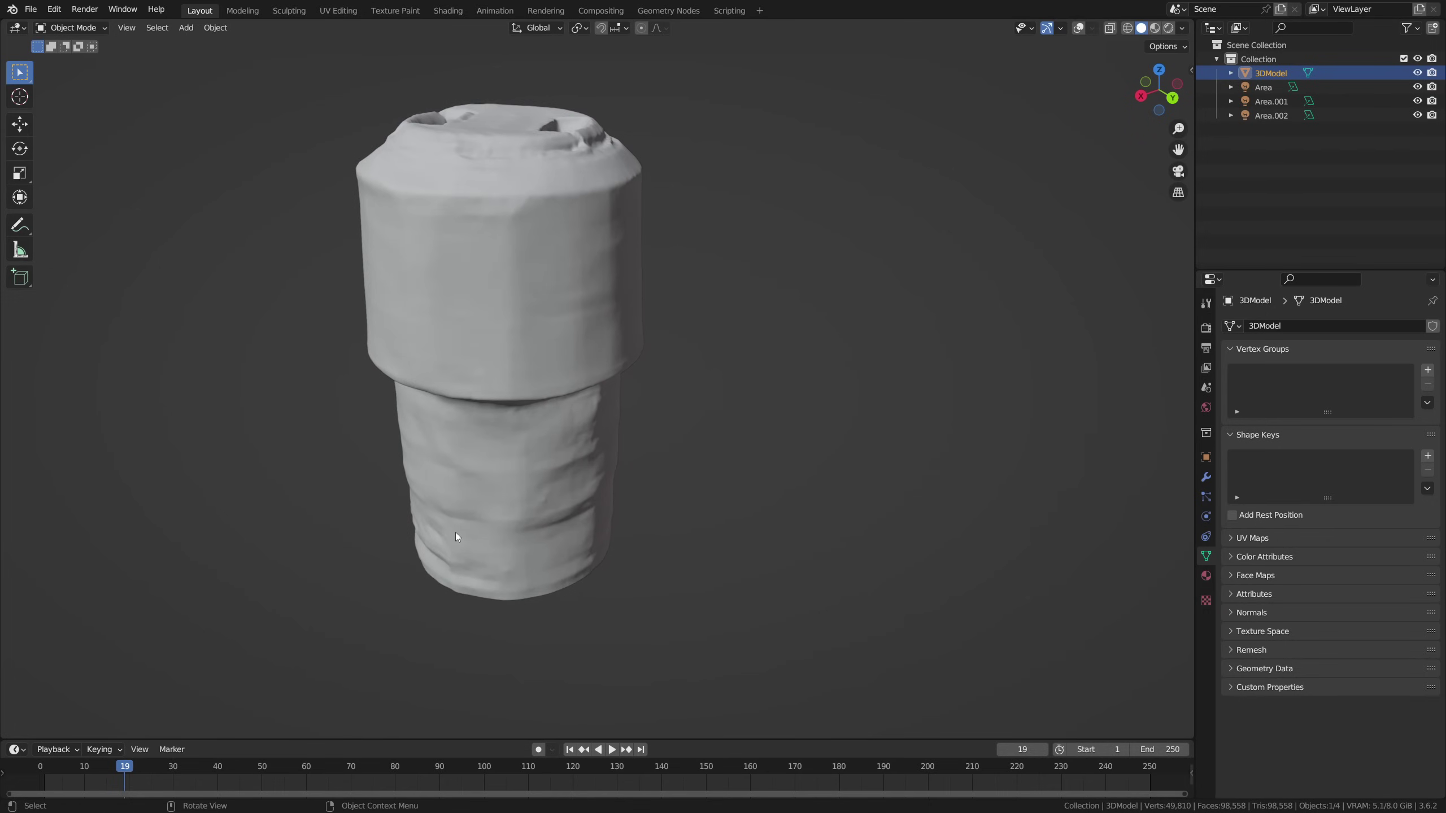
- Turn the view of the lens scan and switch viewport shading to Rendered from the Z pie menu
{"action": "middle_click_drag", "start_coordinate": [450, 534], "coordinate": [504, 547]}
{"action": "key", "text": "z"}
{"action": "left_click", "coordinate": [670, 512]}
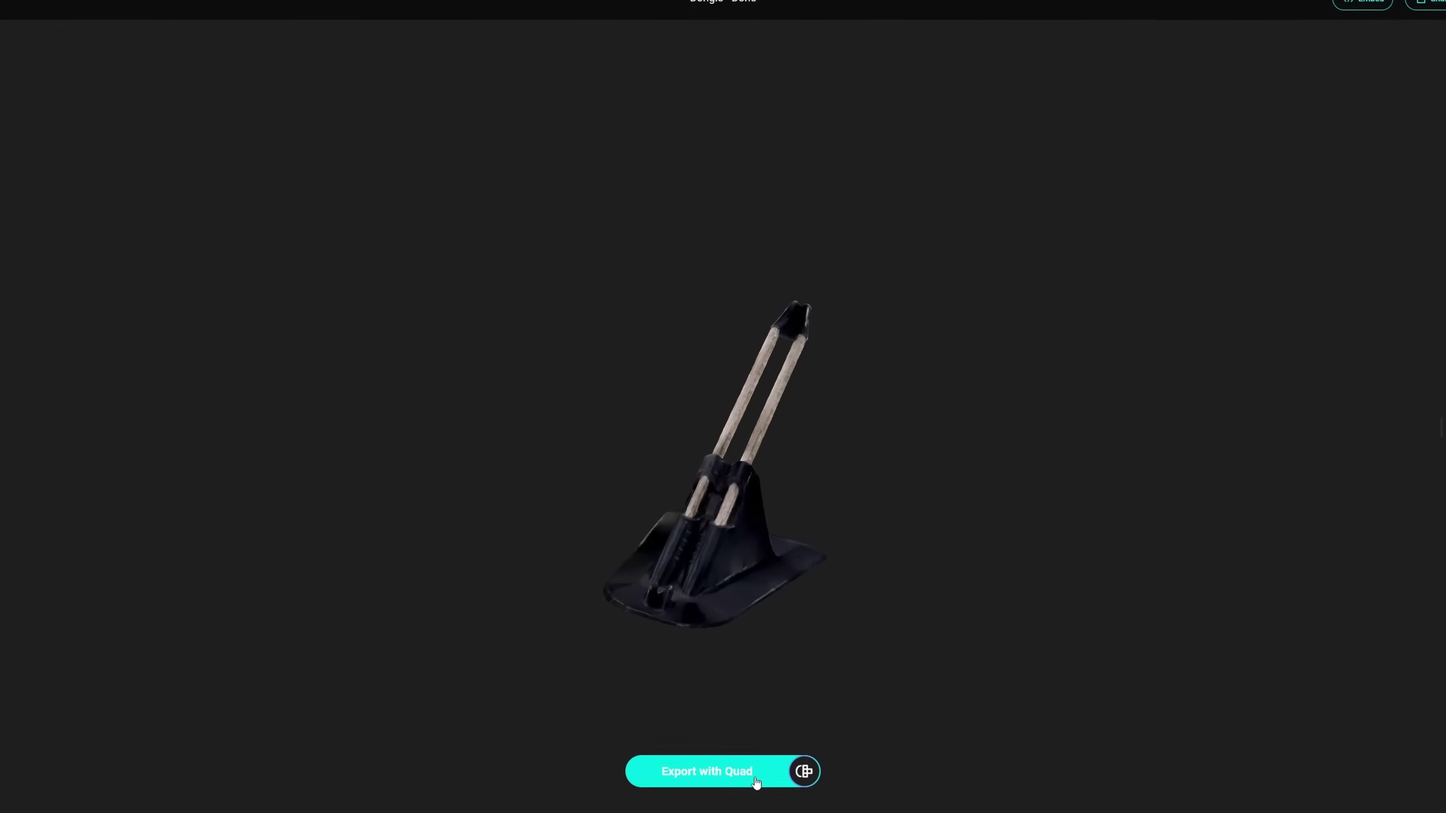
- Export the bungee scan with Quad, PBR Texture and 50% Target Quad Count, and send it
{"action": "left_click", "coordinate": [756, 784]}
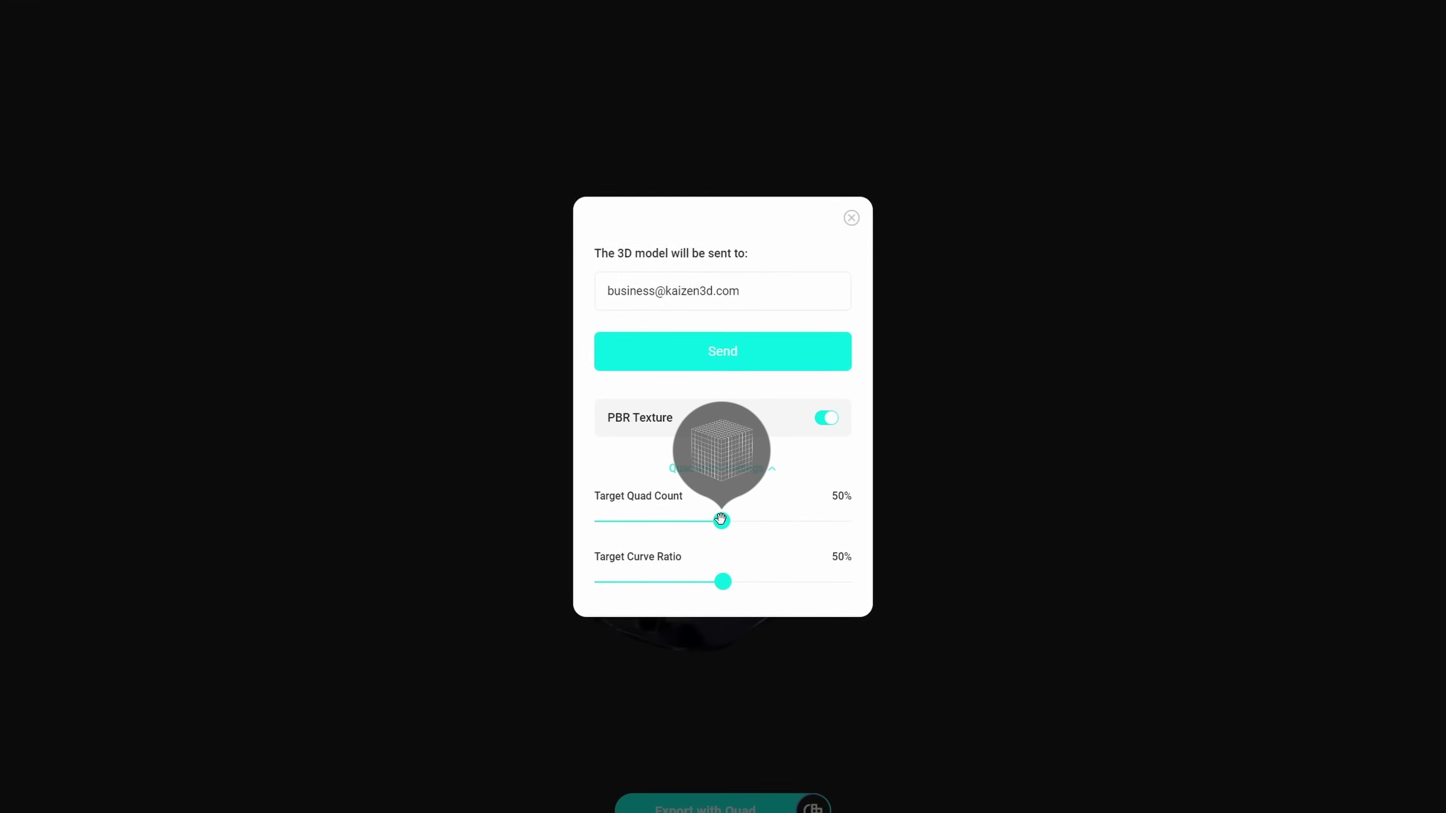
{"action": "left_click", "coordinate": [757, 354]}
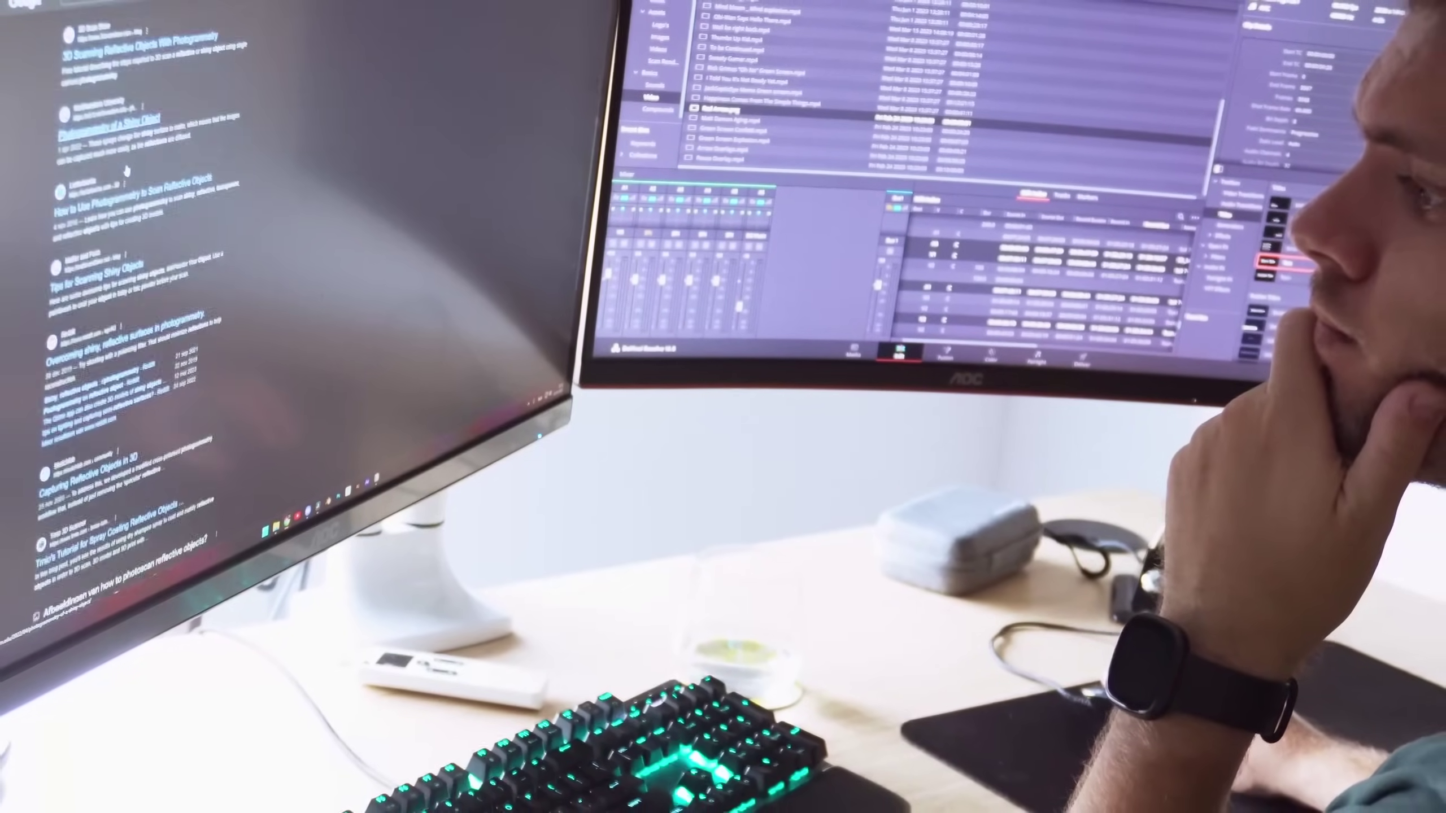
- Scroll down the Google results on photoscanning reflective objects
{"action": "scroll", "coordinate": [126, 171], "scroll_direction": "down", "scroll_amount": 10}
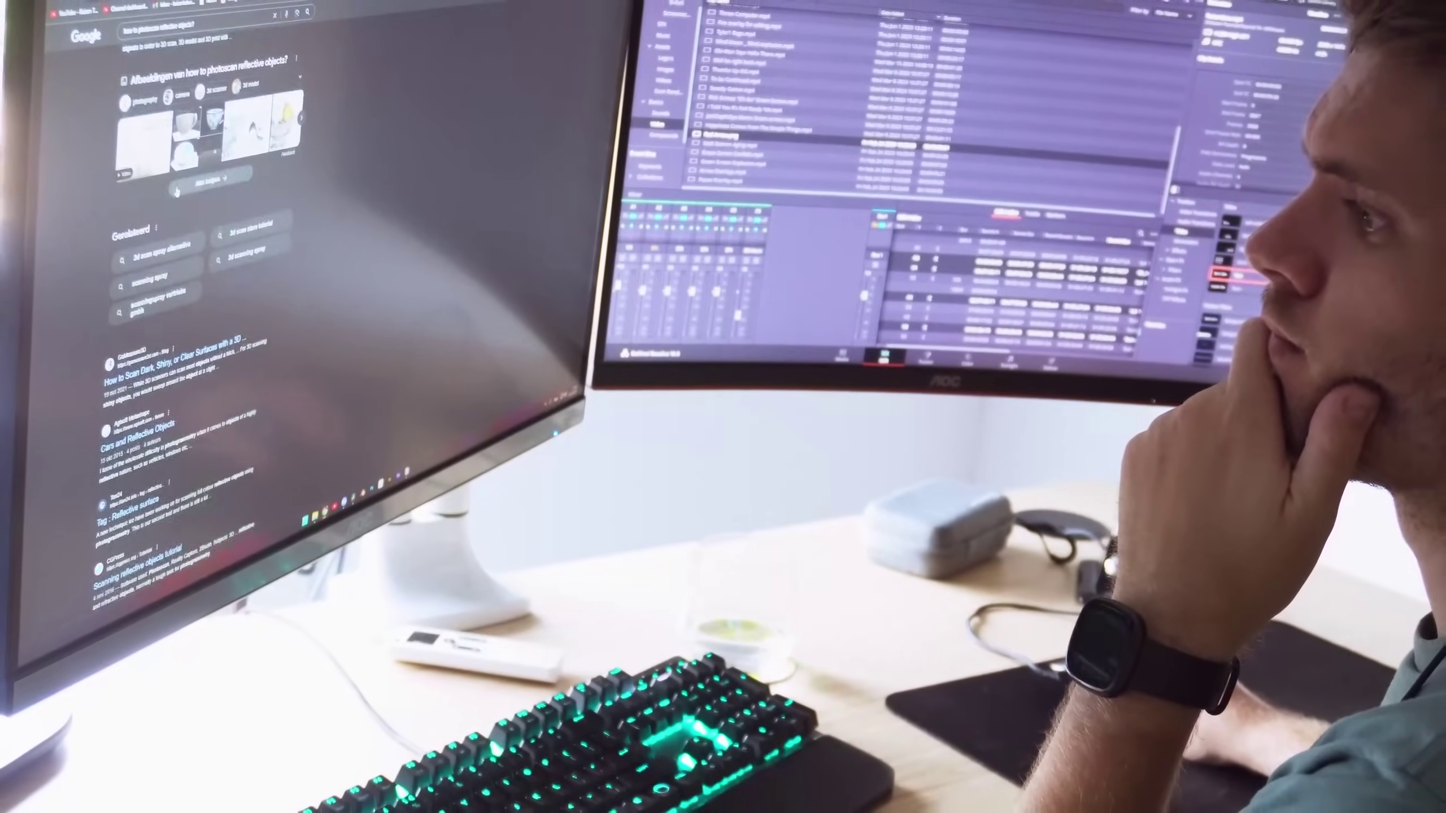
{"action": "scroll", "coordinate": [176, 192], "scroll_direction": "down", "scroll_amount": 5}
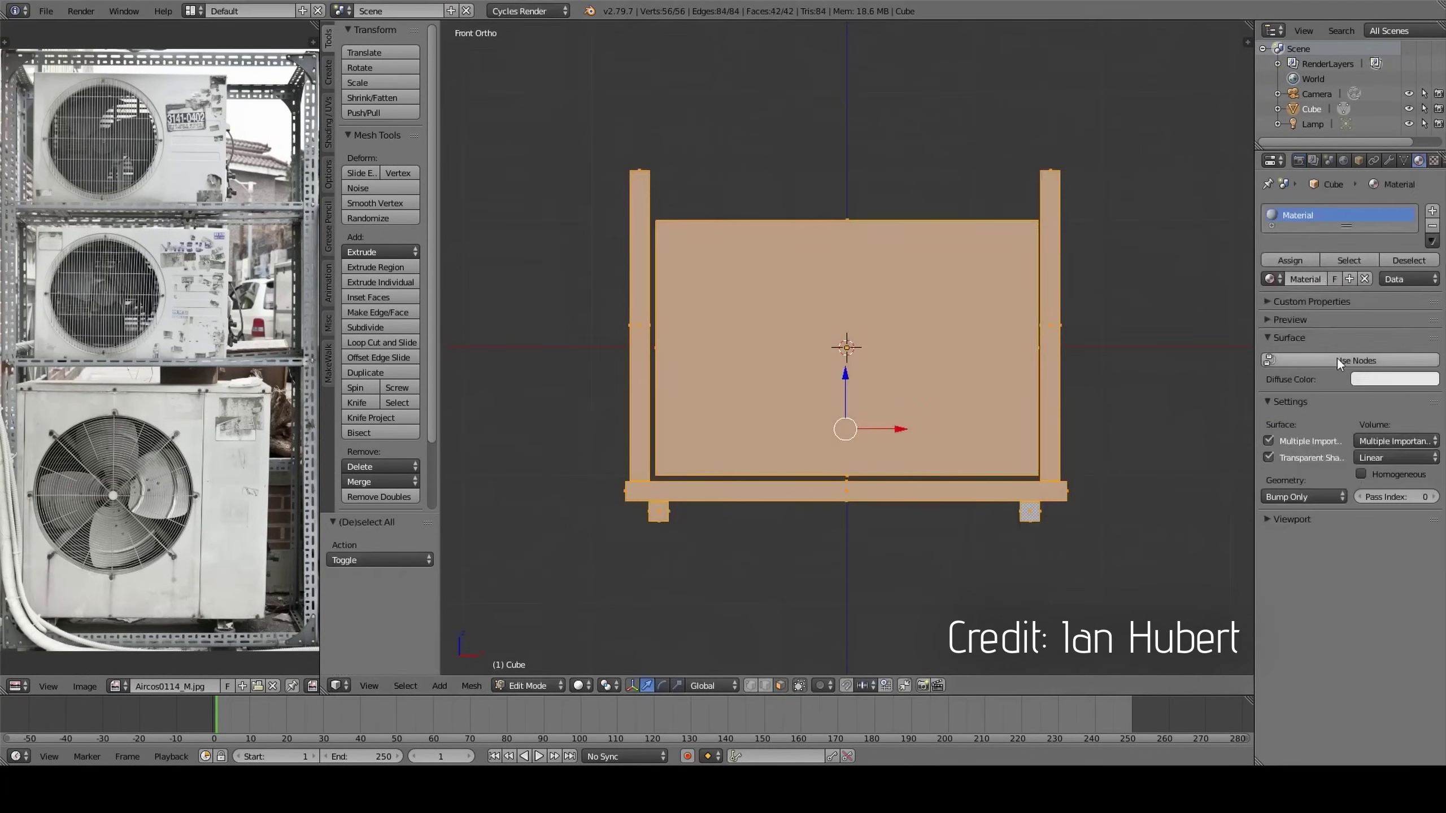
- Choose Add > Image > Images as Planes to browse the objectphotos folder
{"action": "left_click", "coordinate": [1339, 358]}
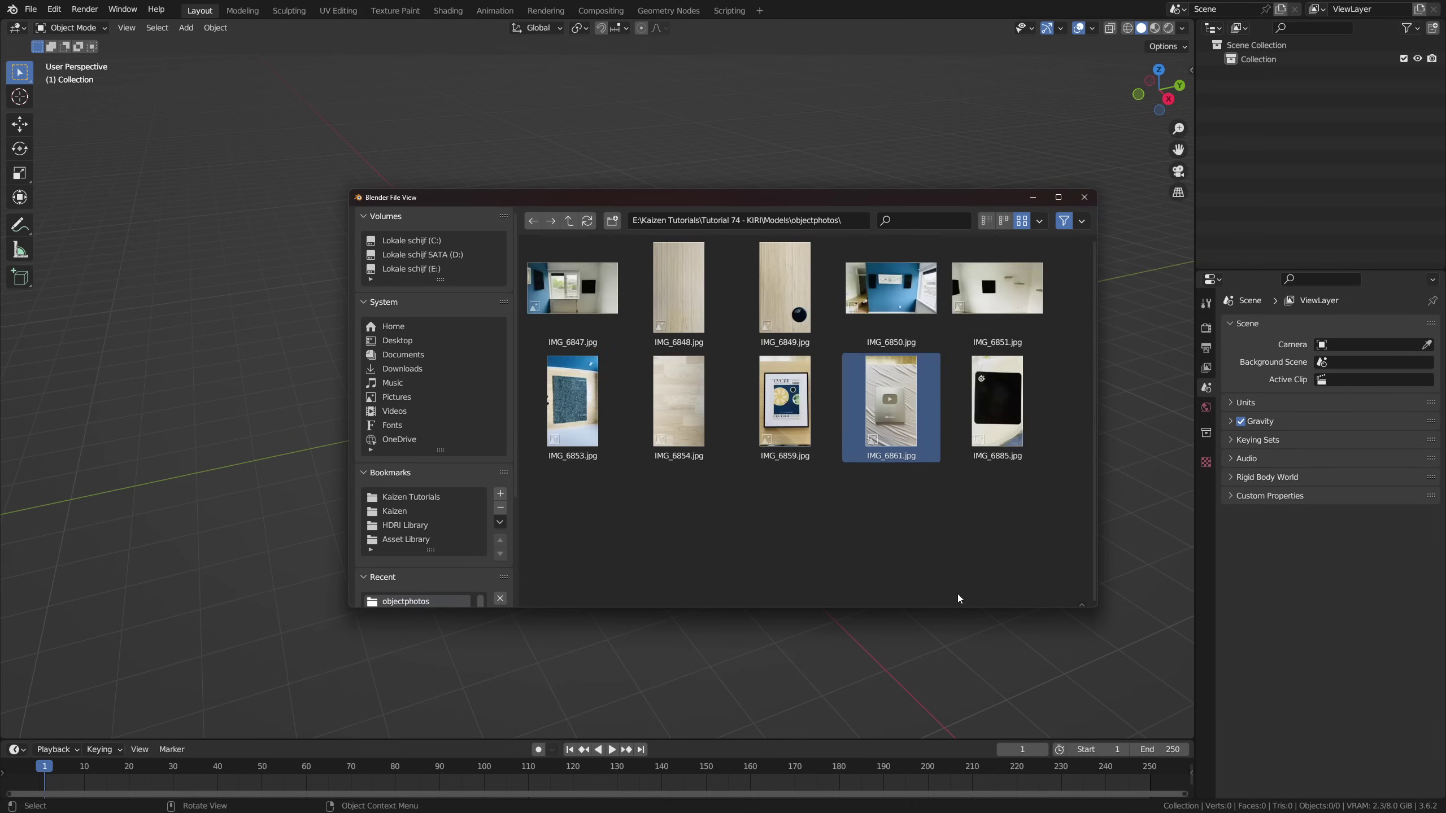
- Import IMG_6861.jpg as a plane, trim it to the plaque outline and extrude it for thickness
{"action": "left_click", "coordinate": [958, 595]}
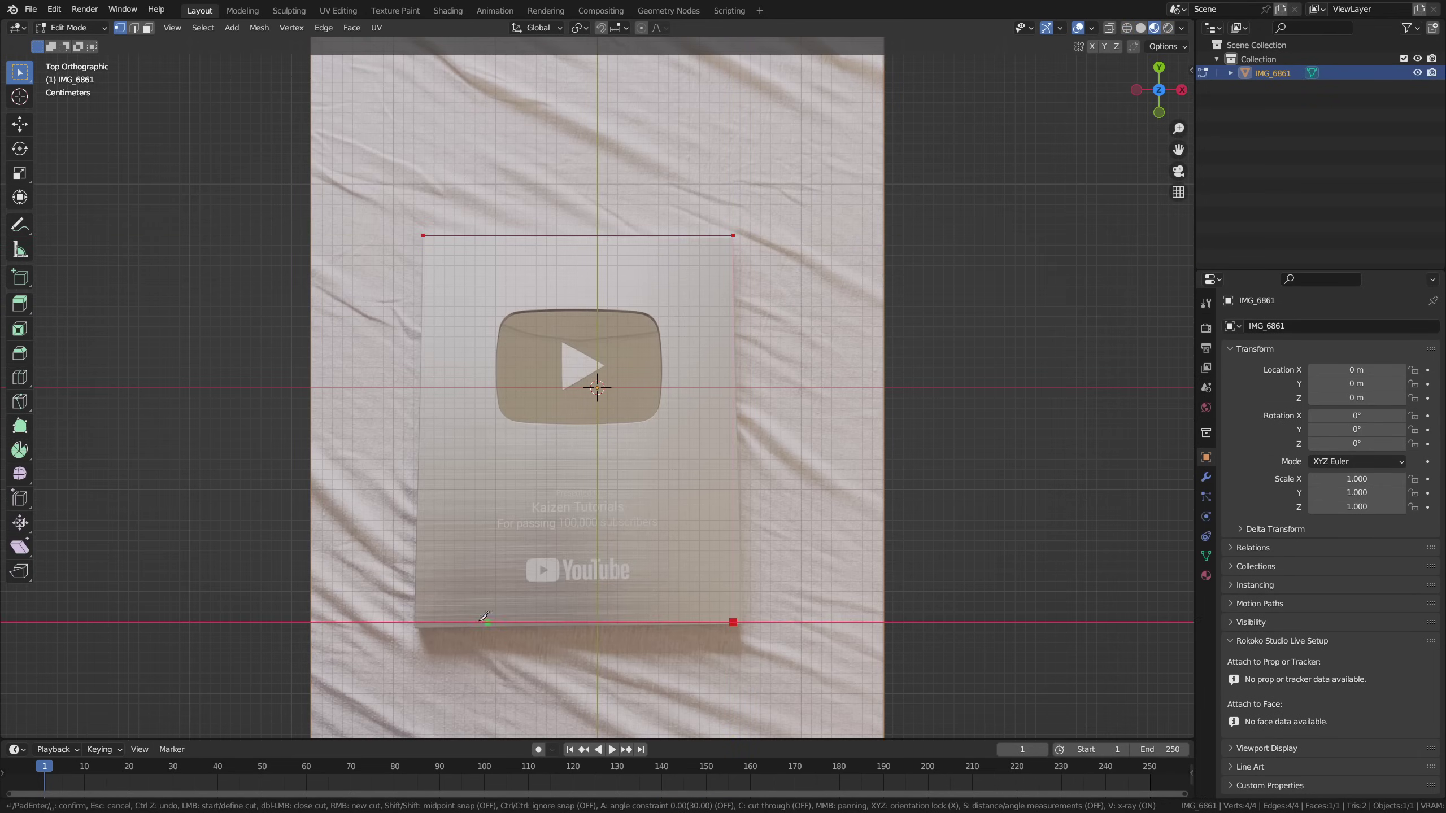
{"action": "key", "text": "Return"}
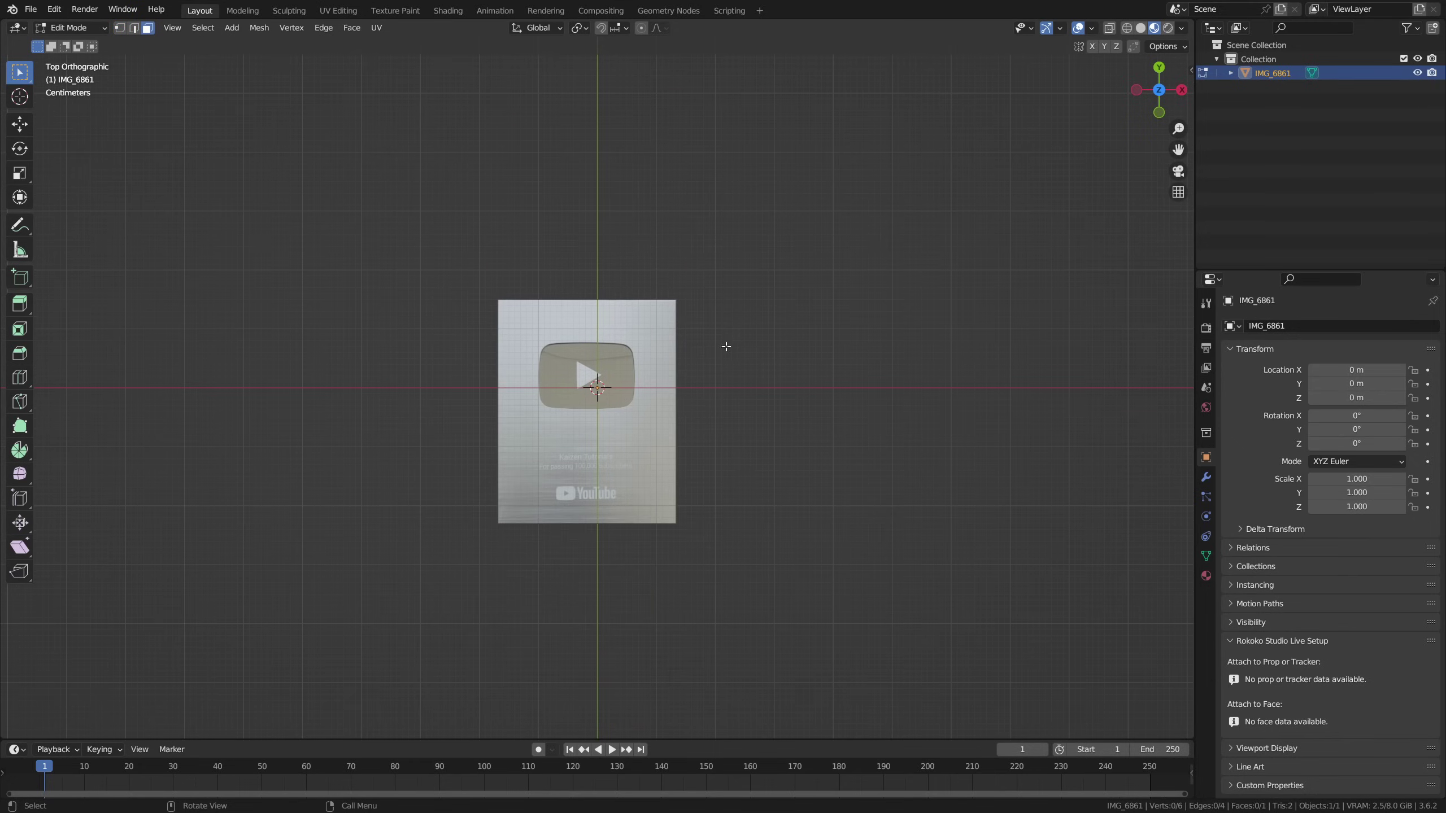
{"action": "middle_click_drag", "start_coordinate": [726, 346], "coordinate": [620, 381]}
{"action": "key", "text": "e"}
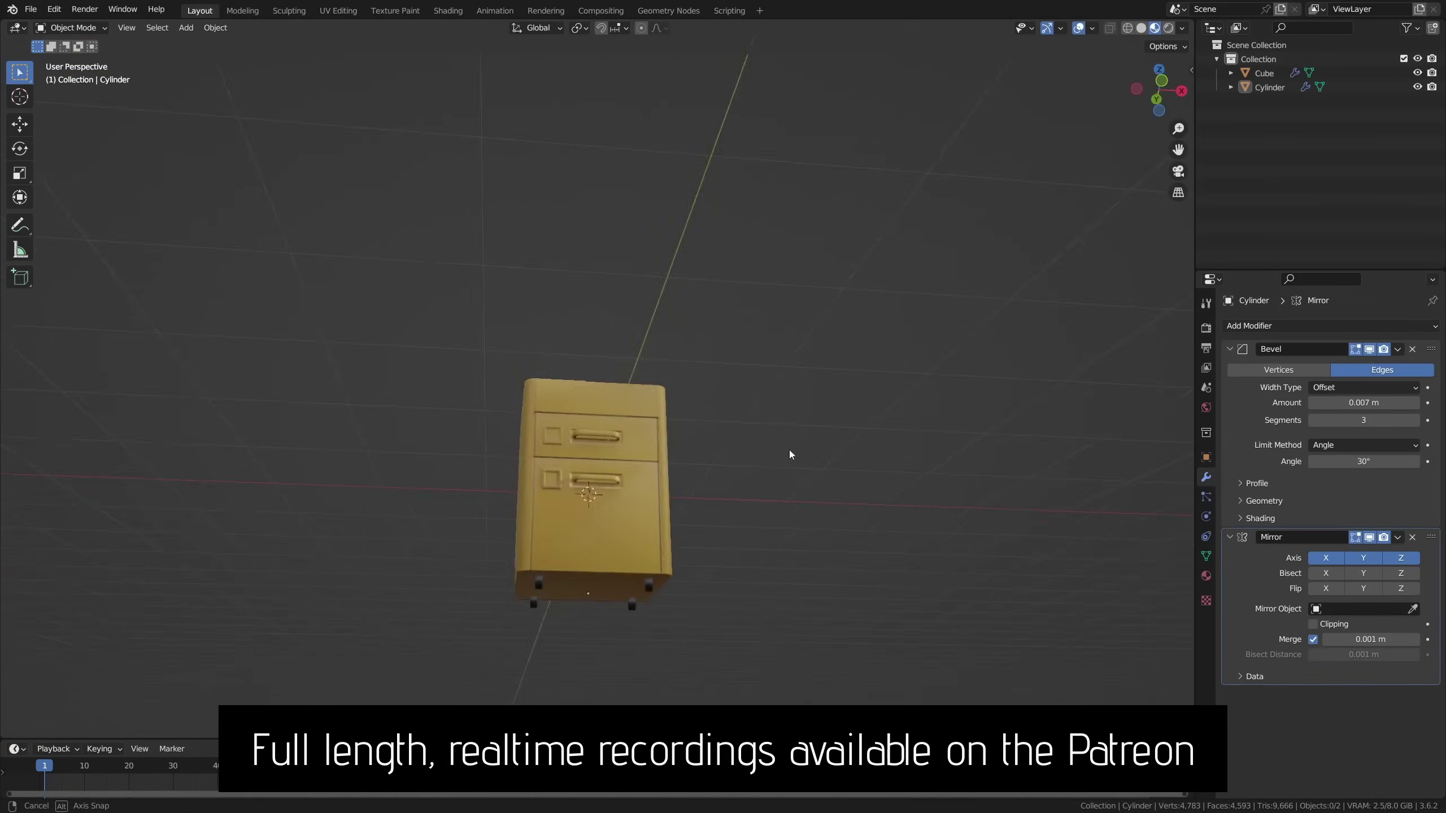
- Orbit to a near-front view of the cube and scale it along Z only to flatten it
{"action": "middle_click_drag", "start_coordinate": [791, 449], "coordinate": [746, 541]}
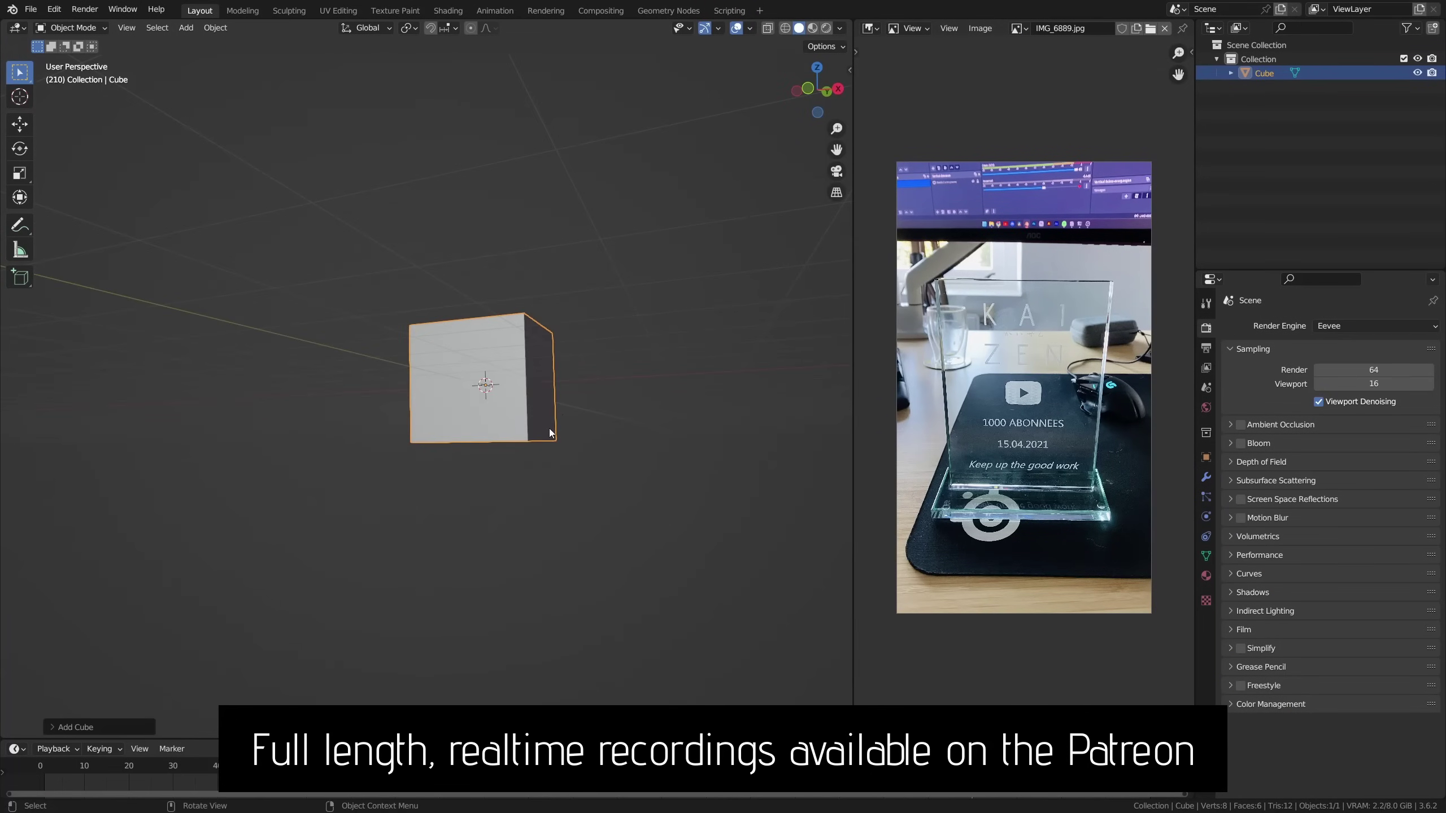
{"action": "middle_click_drag", "start_coordinate": [540, 406], "coordinate": [634, 503]}
{"action": "key", "text": "s"}
{"action": "key", "text": "z"}
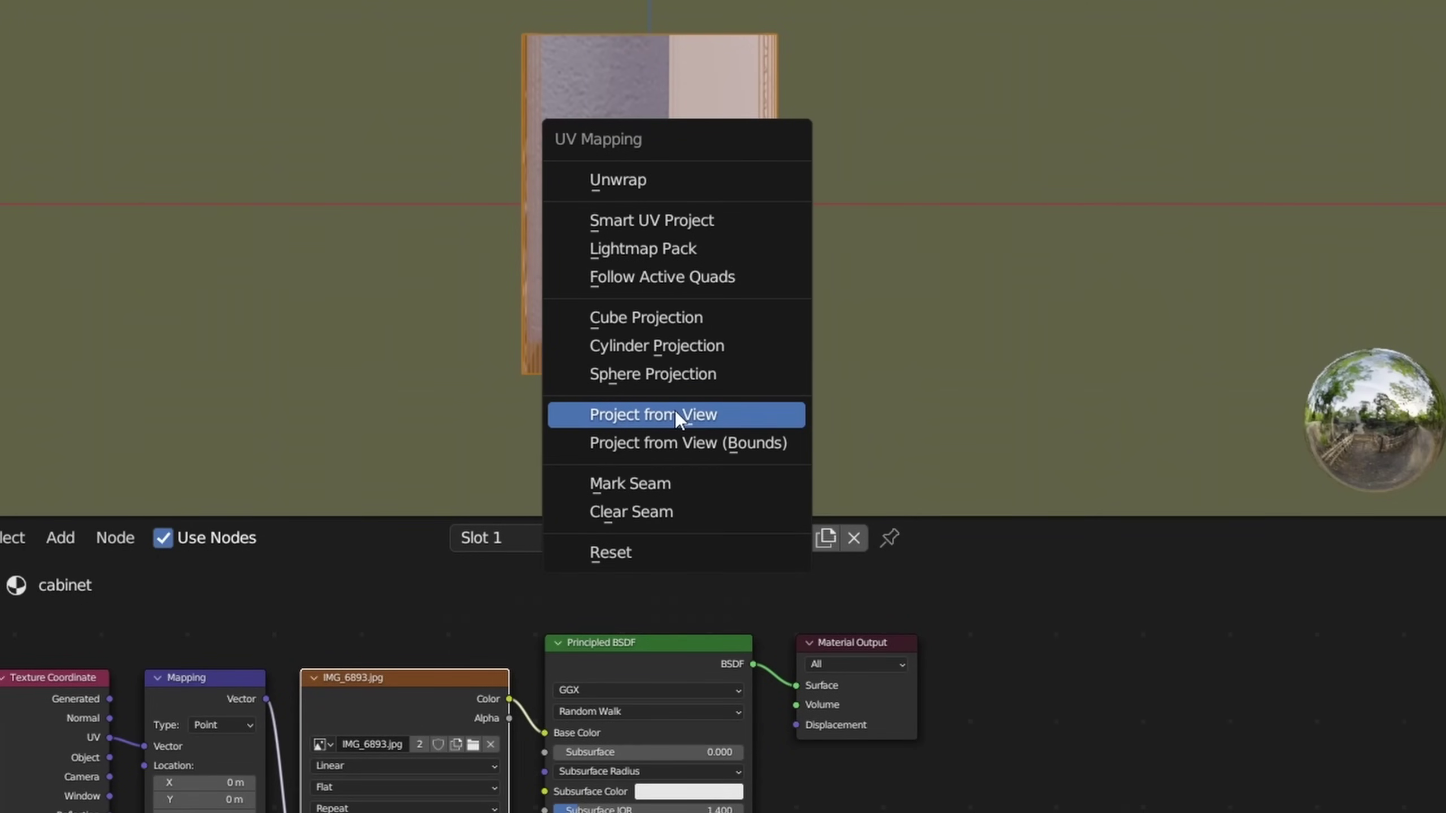
- Project the cabinet UVs from view, load the cabinet photo, then scale and move the UVs onto the top drawer
{"action": "left_click", "coordinate": [675, 411]}
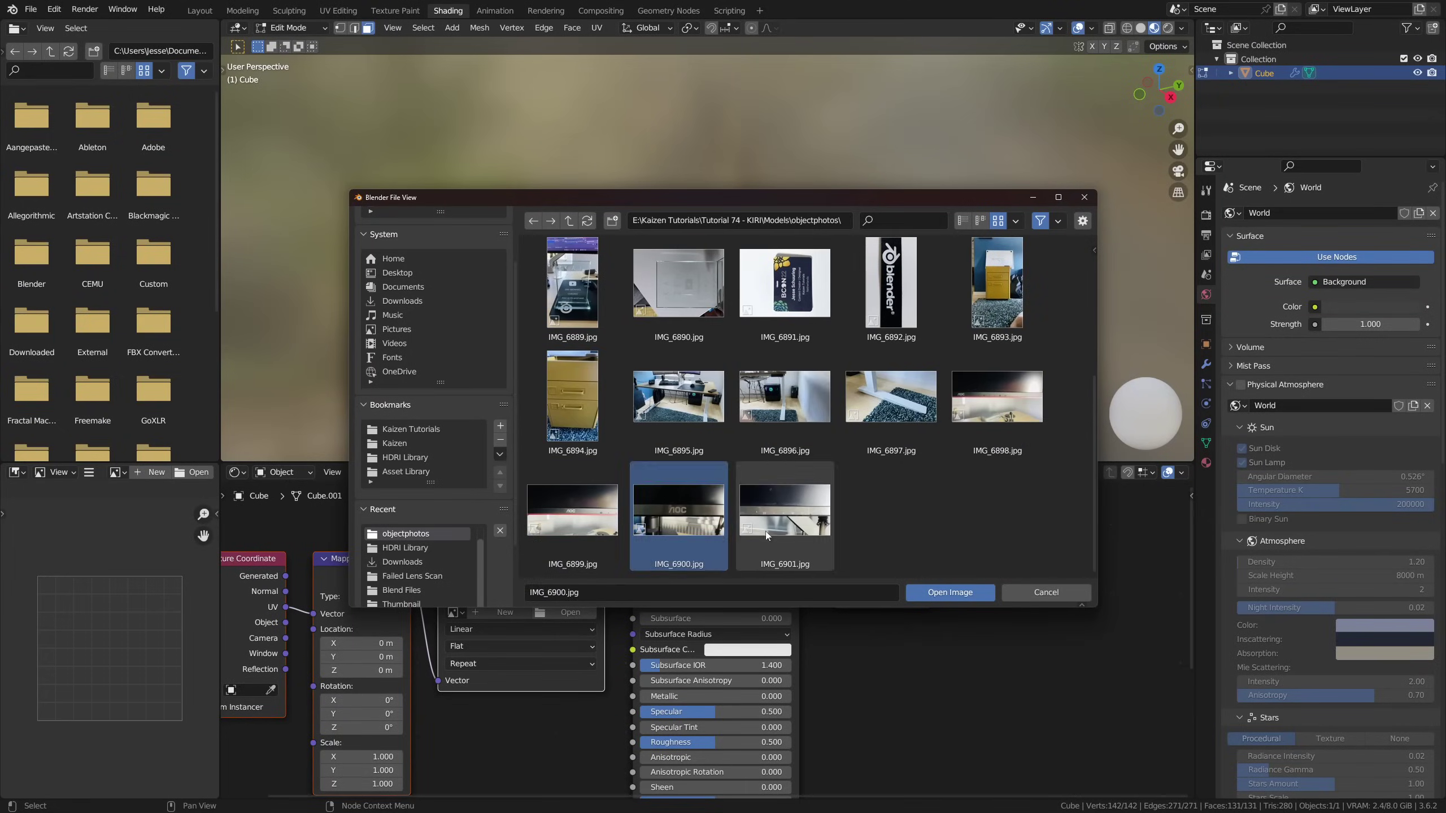
{"action": "left_click", "coordinate": [915, 595]}
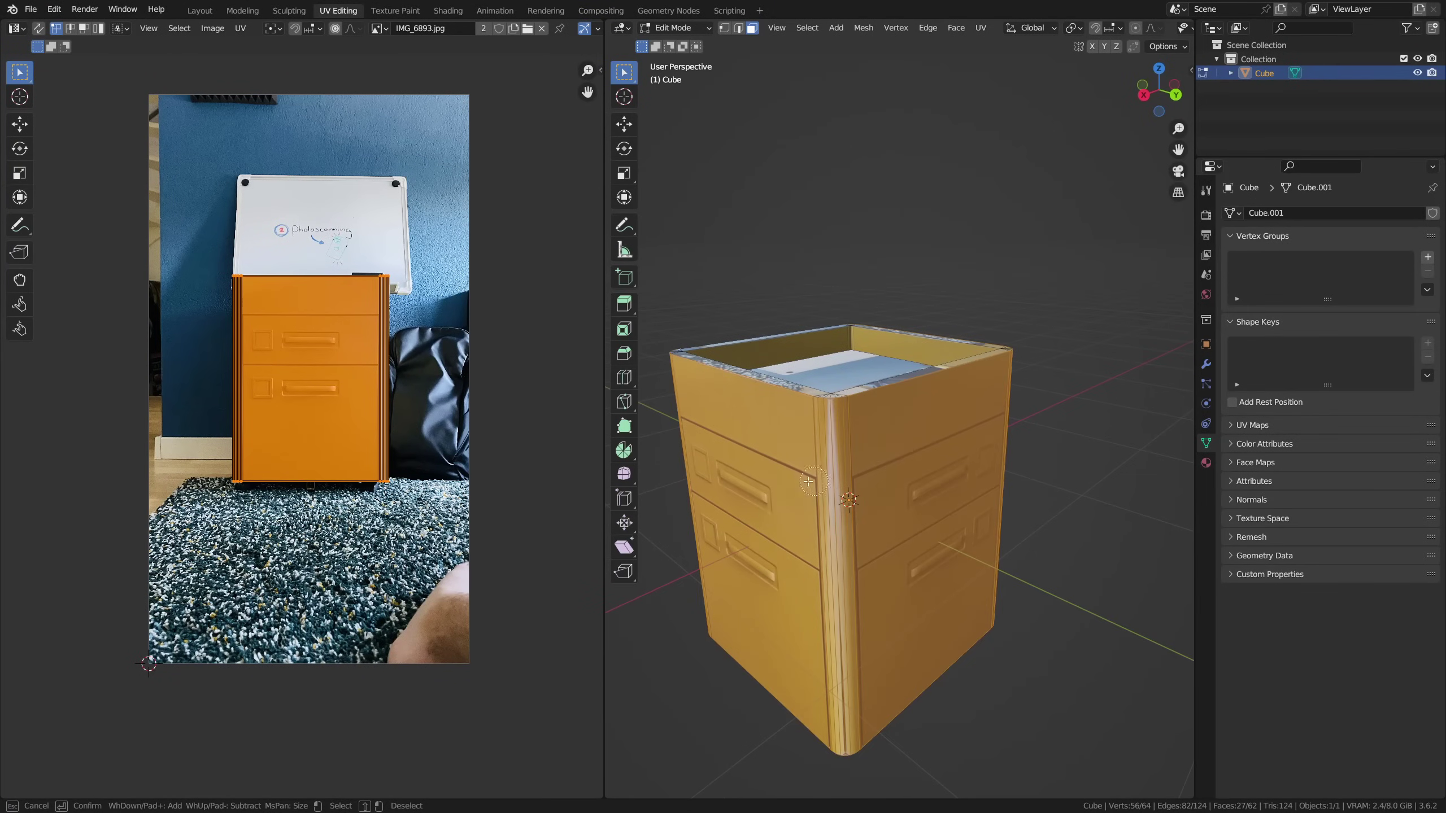
{"action": "key", "text": "Escape"}
{"action": "key", "text": "s"}
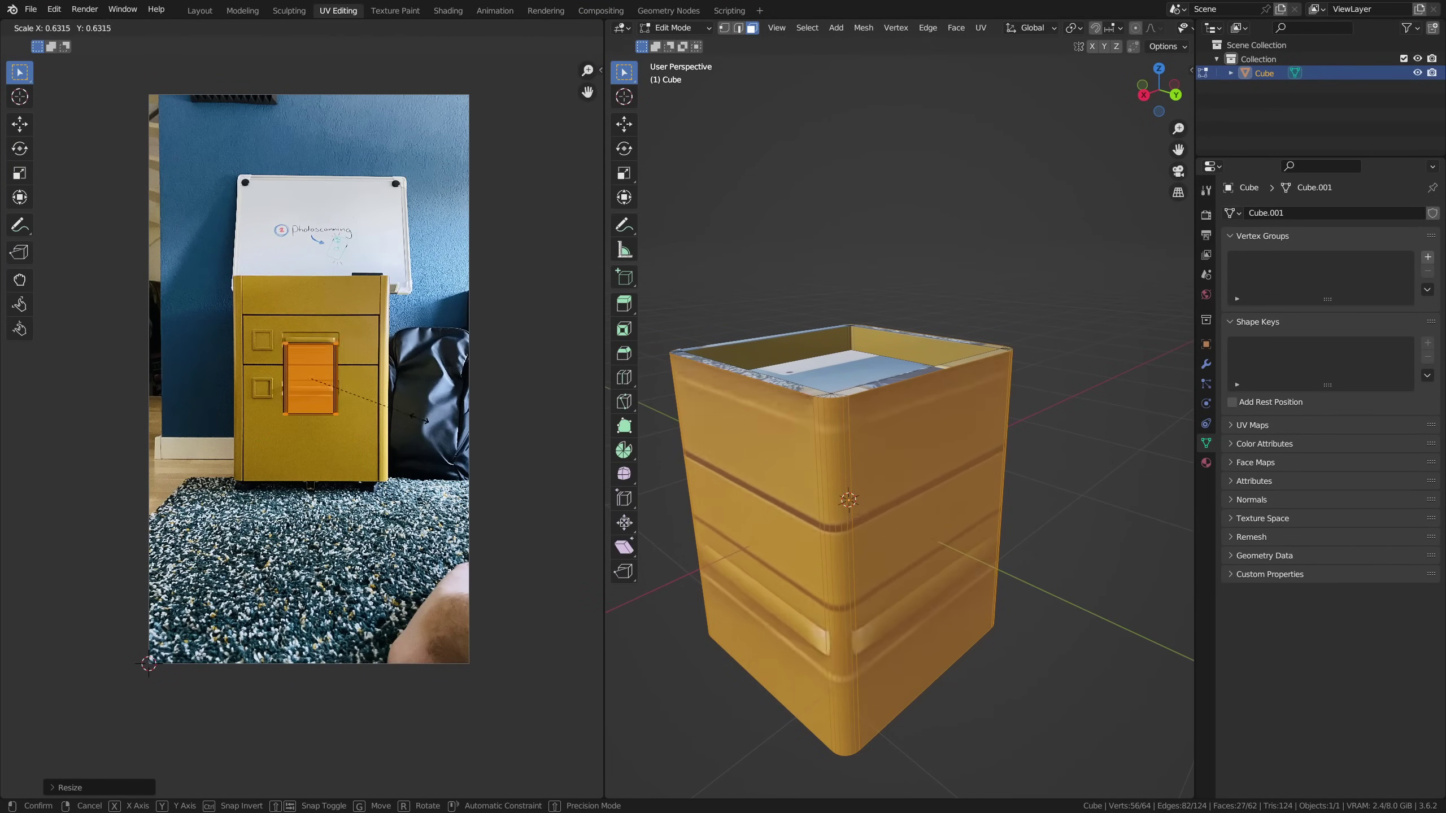
{"action": "key", "text": "Return"}
{"action": "key", "text": "g"}
{"action": "left_click", "coordinate": [357, 313]}
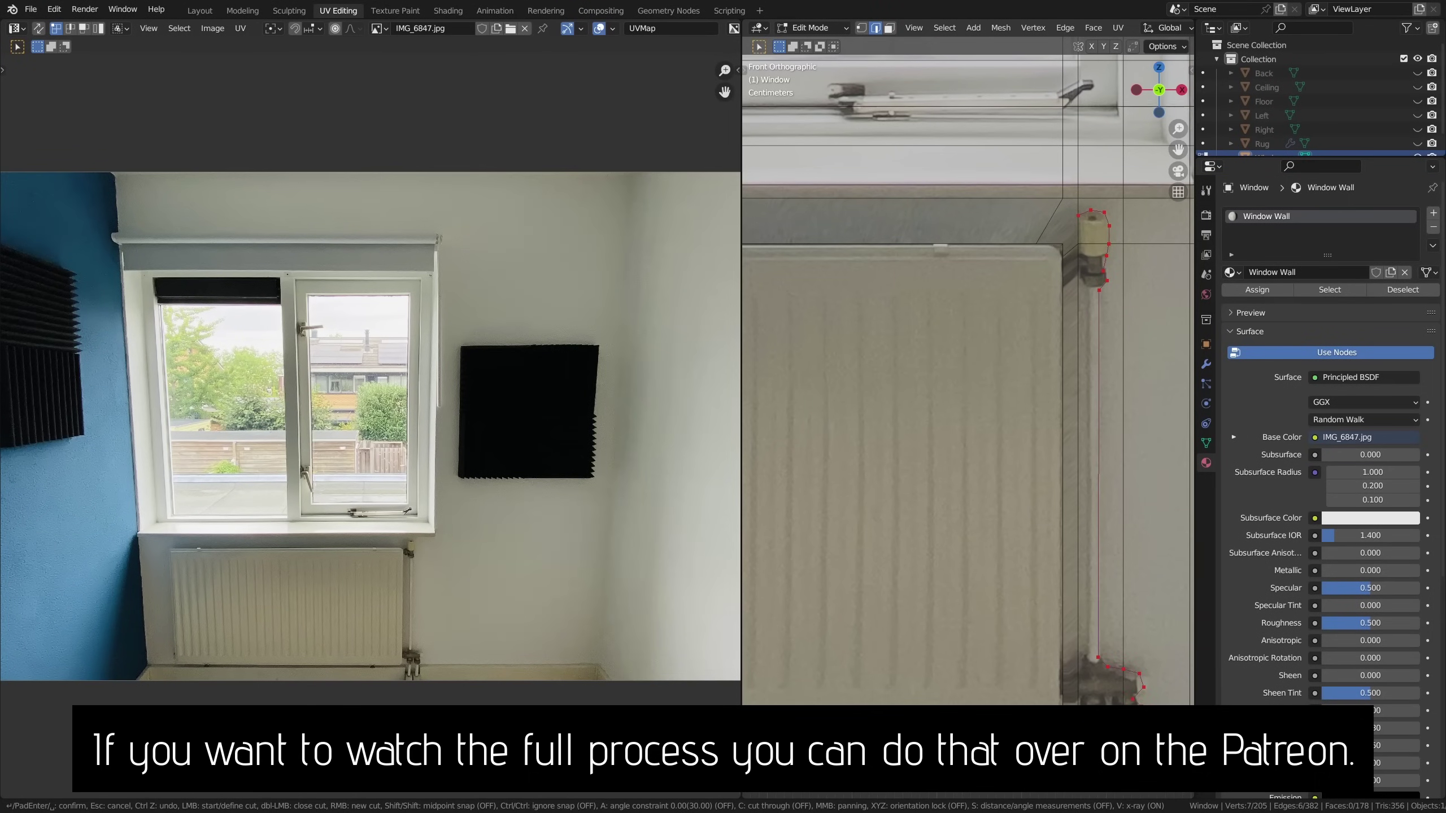
- Show the wall mesh's UVs over the IMG_6847.jpg window photo and pan to frame the window plane
{"action": "key", "text": "a"}
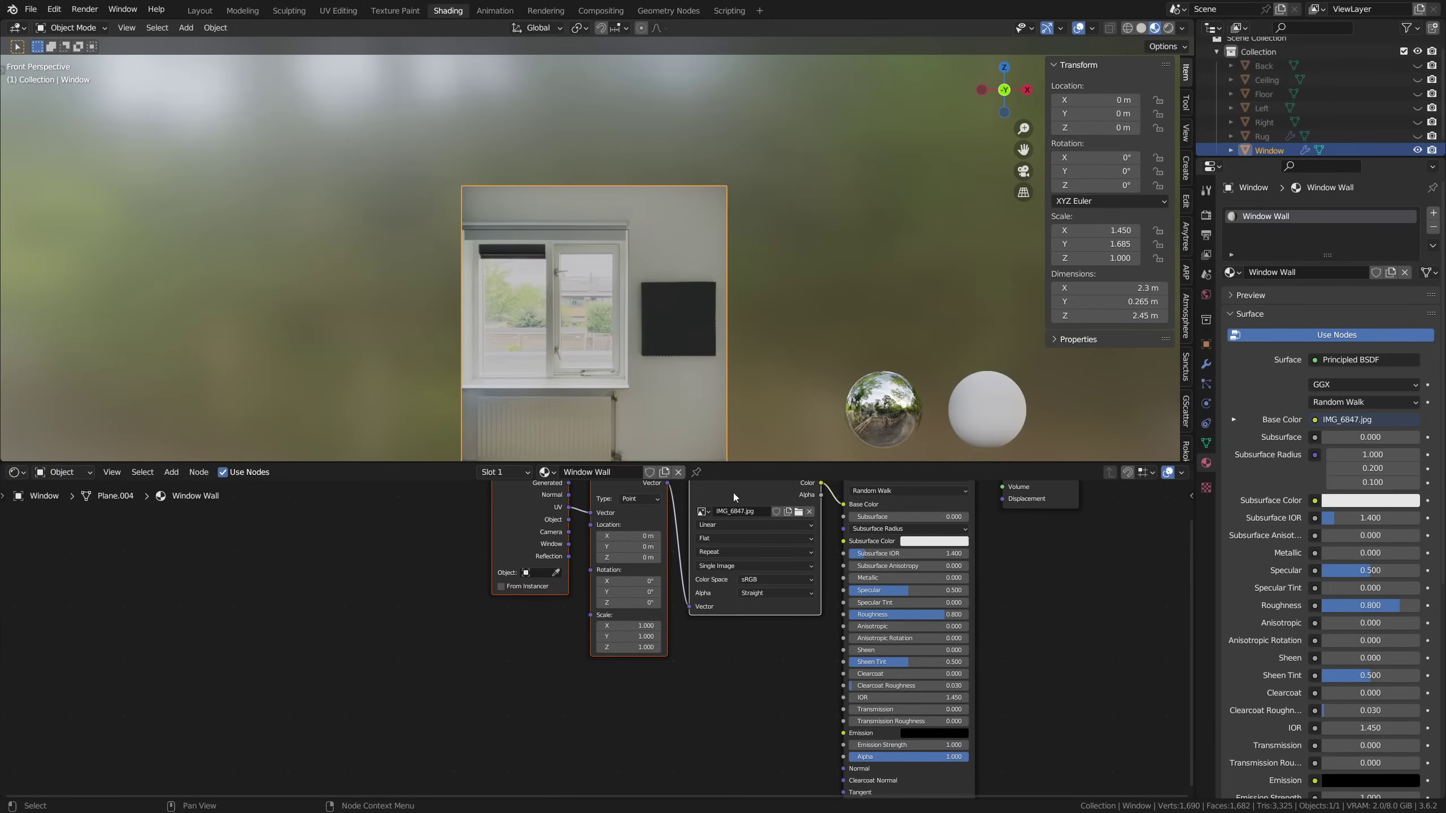
{"action": "middle_click_drag", "start_coordinate": [649, 348], "coordinate": [688, 253], "text": "shift"}
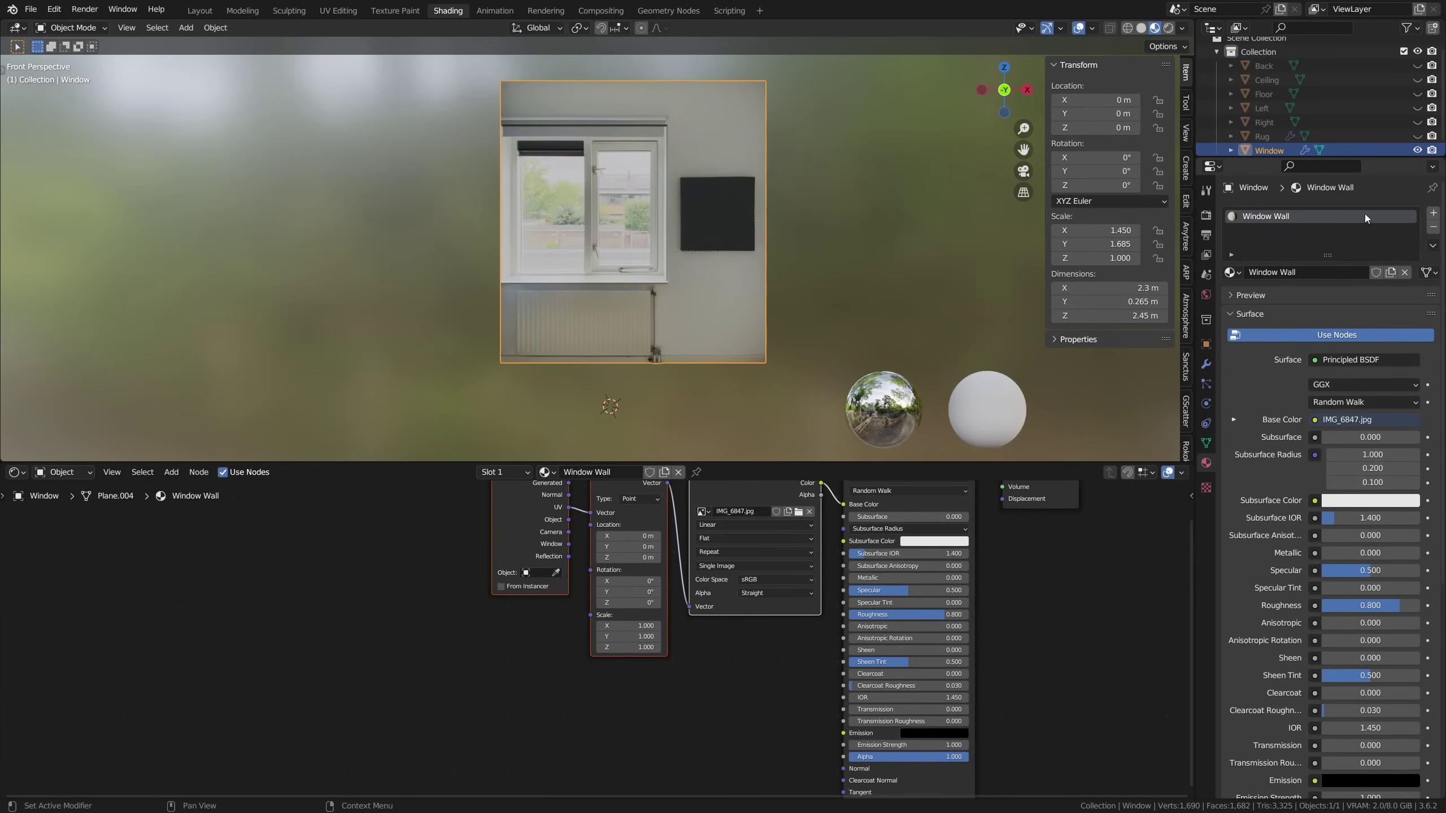
- Add a second material slot with a separate copy of the window material
{"action": "left_click", "coordinate": [1433, 213]}
{"action": "left_click", "coordinate": [1232, 300]}
{"action": "left_click", "coordinate": [1264, 376]}
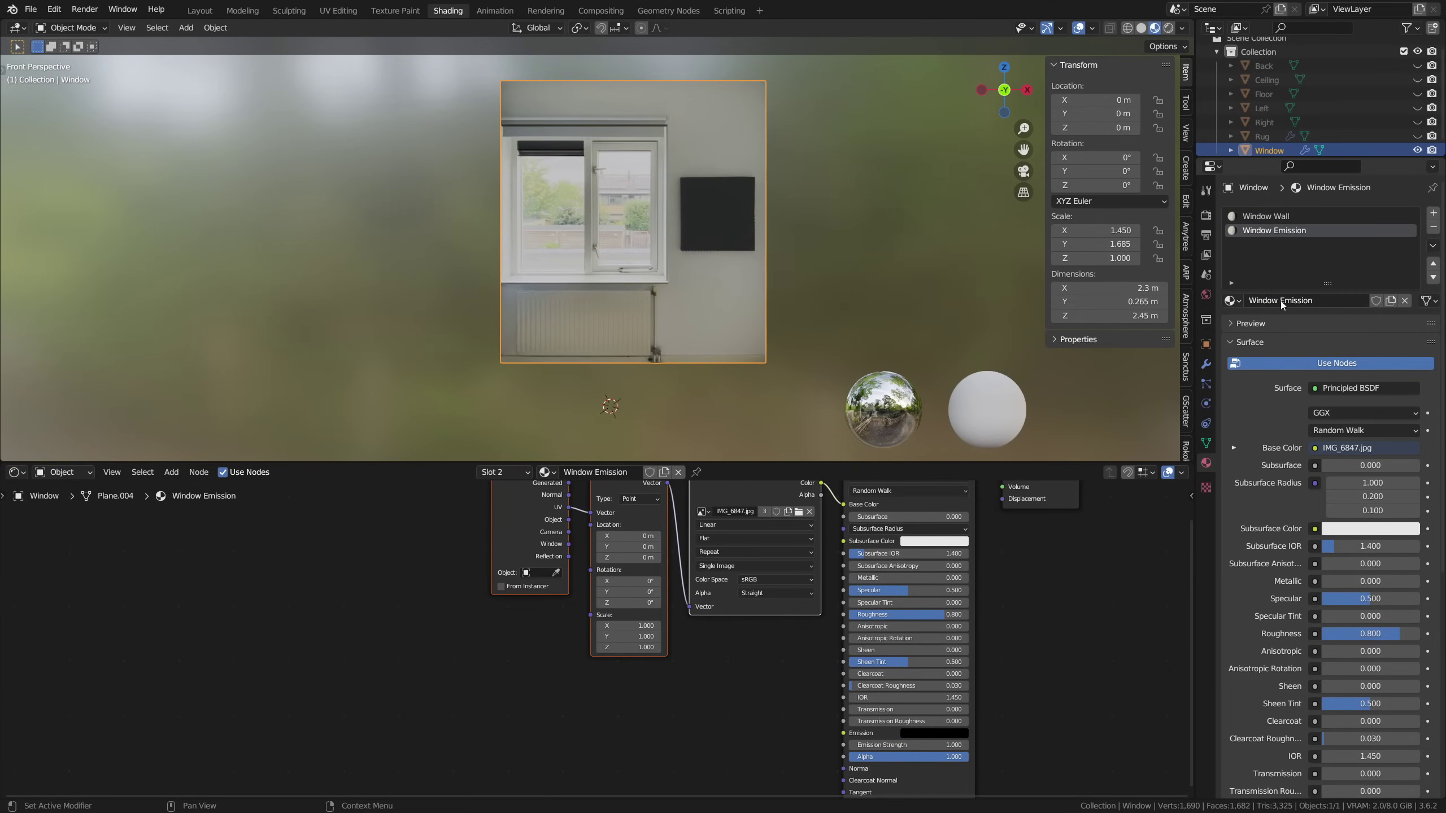
- Select the top, middle and bottom pane faces and wire the window photo into Emission
{"action": "key", "text": "Tab"}
{"action": "scroll", "coordinate": [623, 176], "scroll_direction": "up", "scroll_amount": 3}
{"action": "left_click", "coordinate": [633, 243]}
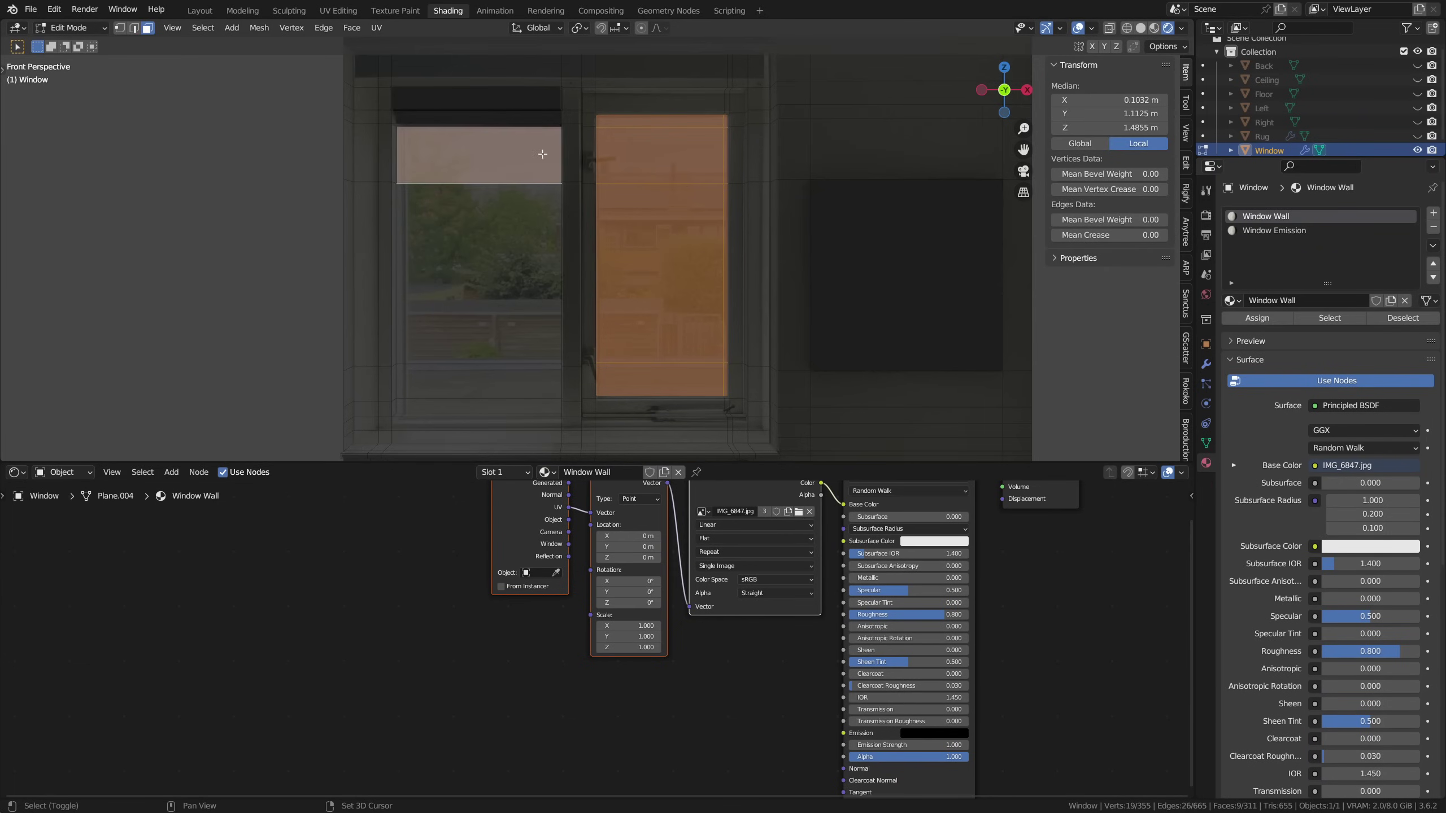
{"action": "left_click", "coordinate": [521, 279], "text": "shift"}
{"action": "left_click", "coordinate": [506, 387], "text": "shift"}
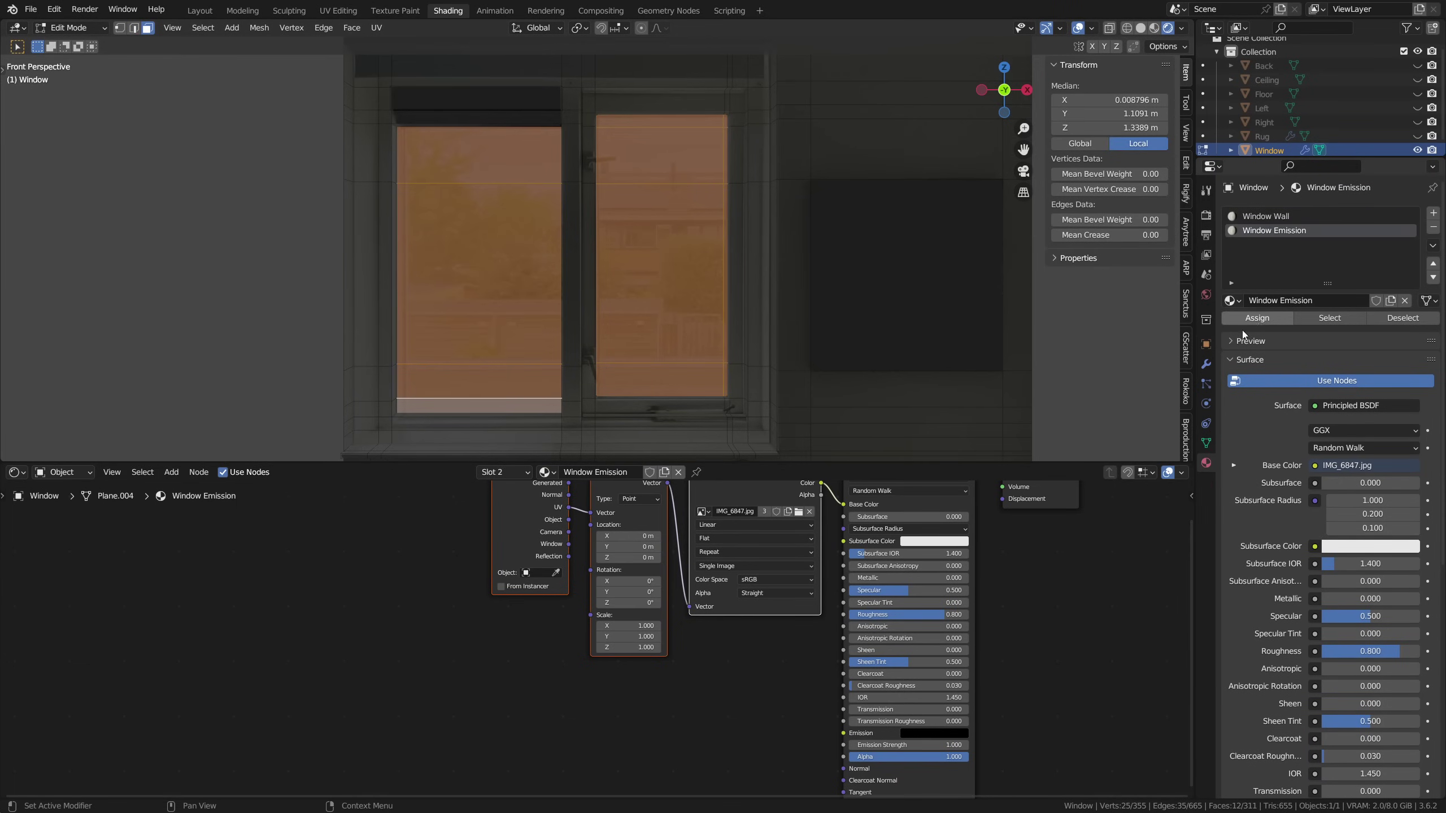
{"action": "scroll", "coordinate": [486, 550], "scroll_direction": "down", "scroll_amount": 2}
{"action": "left_click_drag", "start_coordinate": [485, 551], "coordinate": [490, 620]}
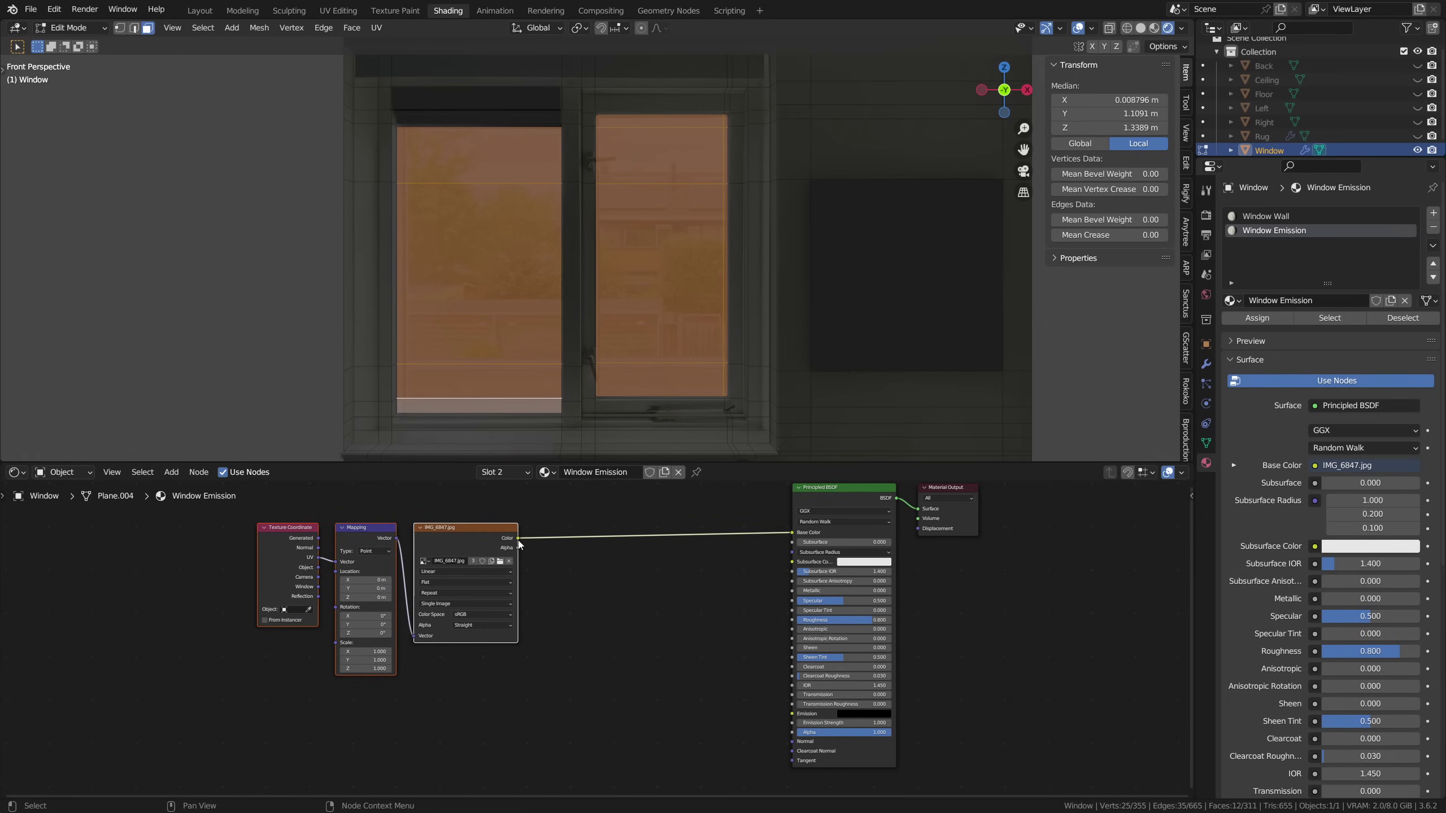
{"action": "left_click_drag", "start_coordinate": [760, 730], "coordinate": [792, 713]}
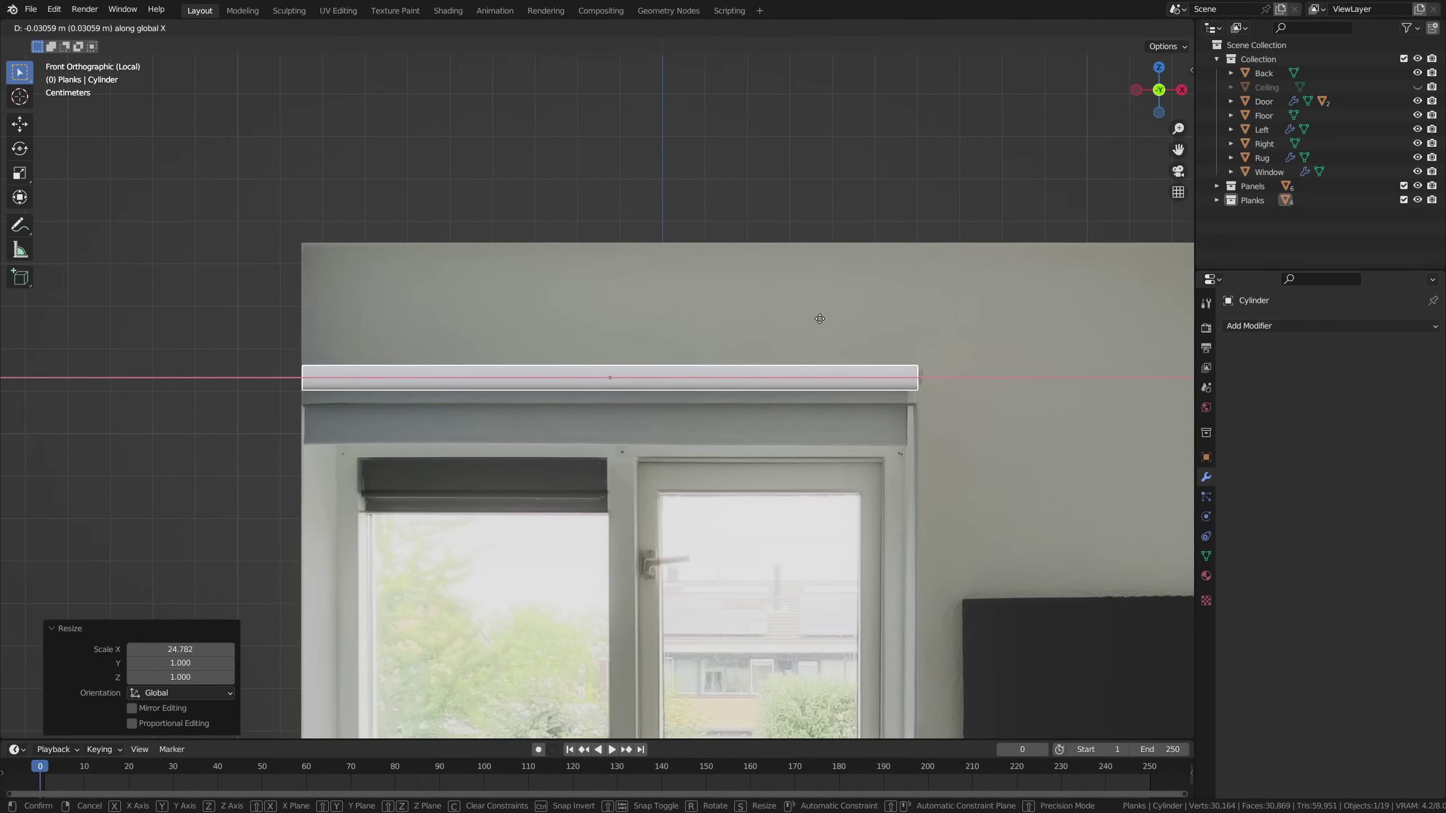
- Extrude the window bar downward into a roller blind and move it vertically along Z
{"action": "key", "text": "e"}
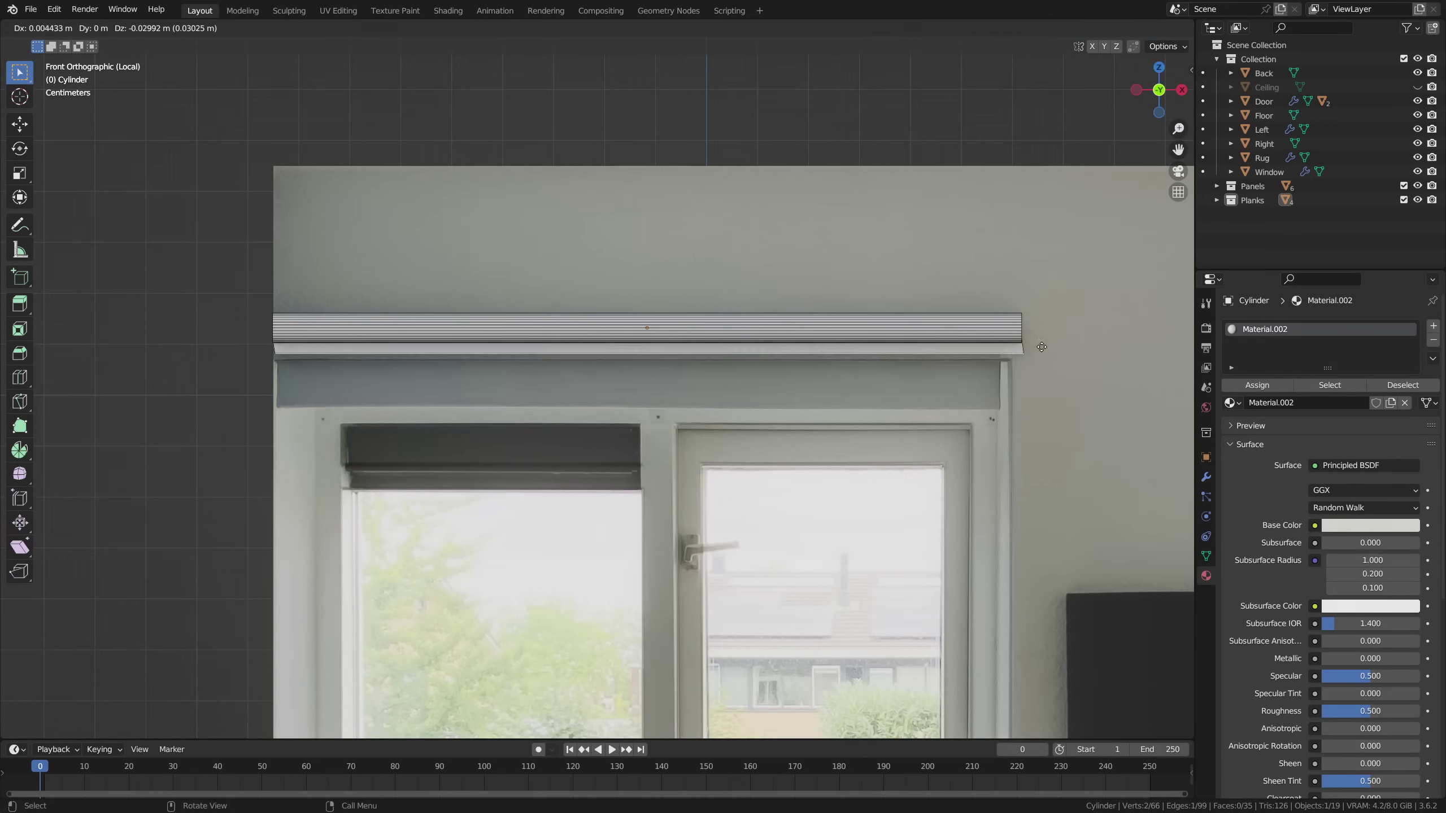
{"action": "left_click", "coordinate": [1048, 384]}
{"action": "scroll", "coordinate": [1099, 365], "scroll_direction": "up", "scroll_amount": 2}
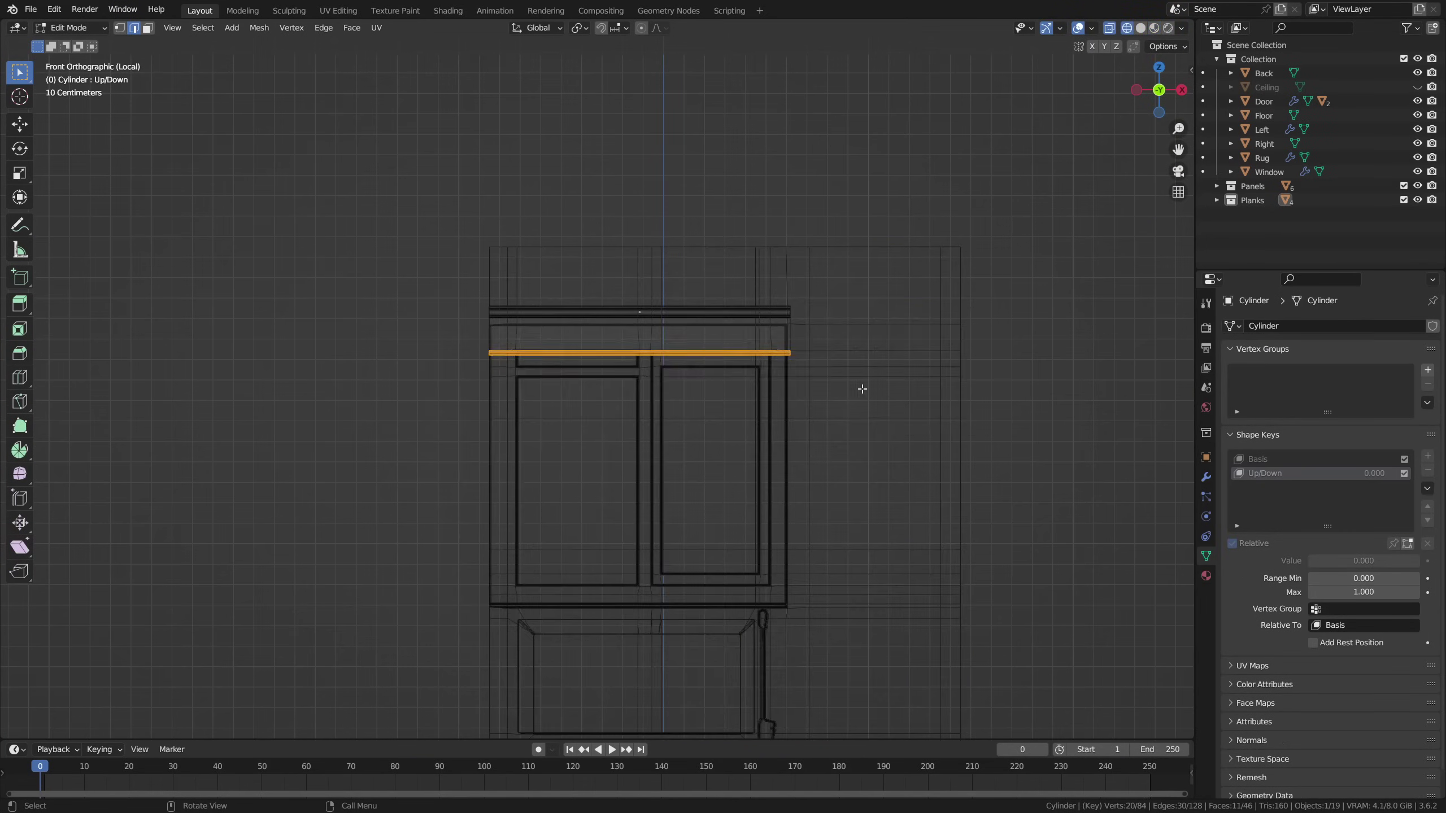
{"action": "key", "text": "g"}
{"action": "key", "text": "z"}
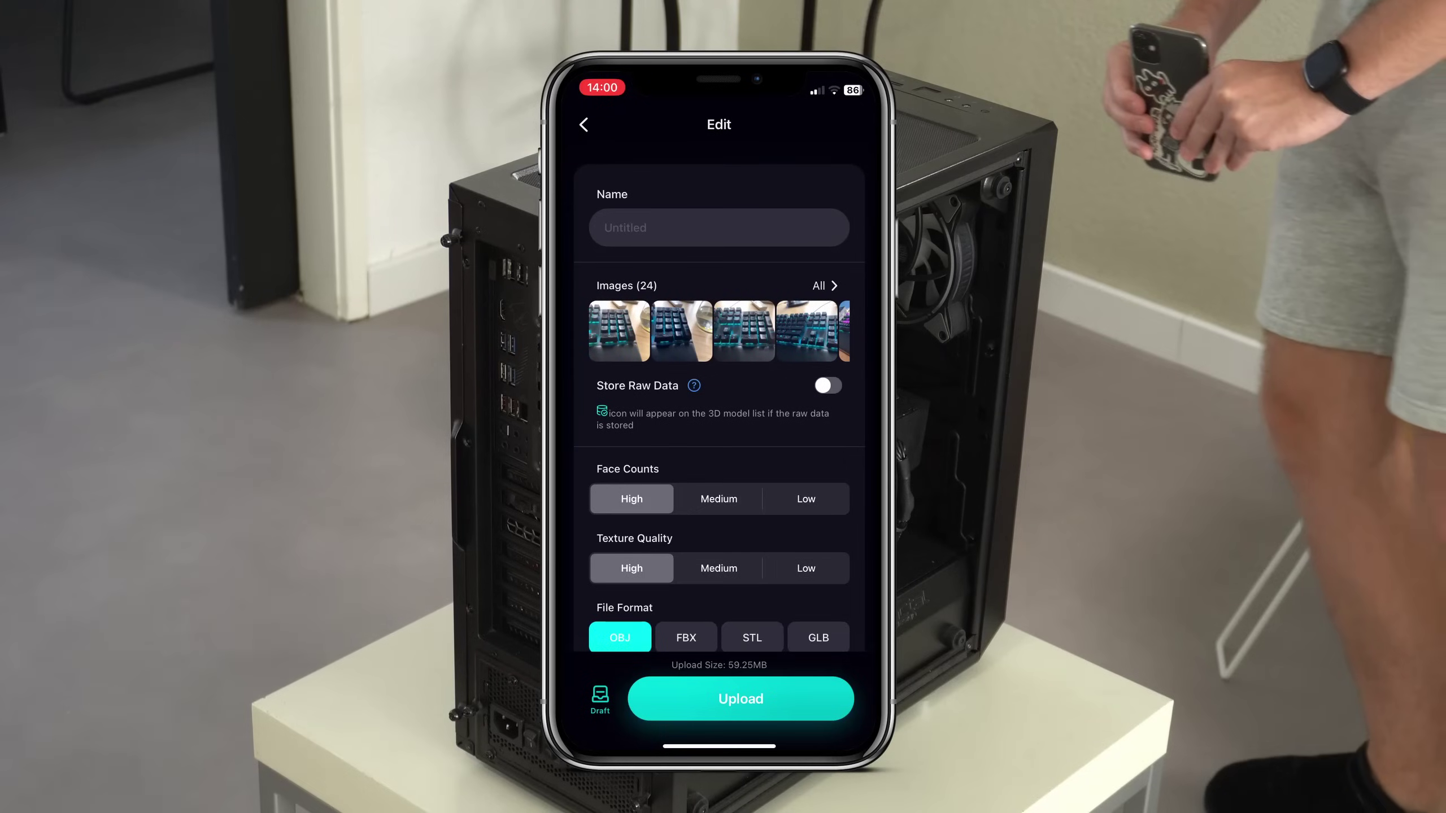
{"action": "scroll", "coordinate": [719, 456], "scroll_direction": "down", "scroll_amount": 5}
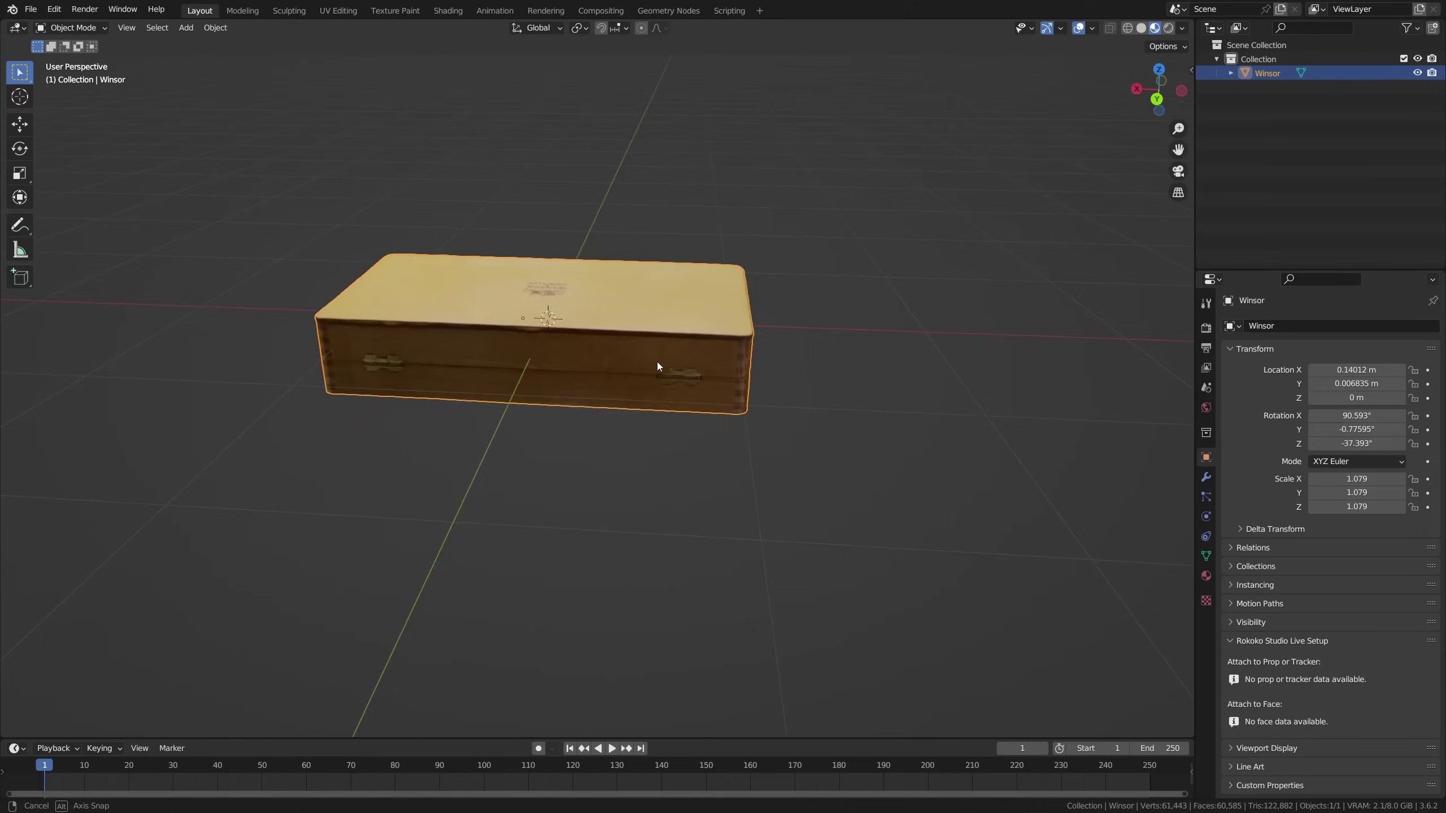
- Orbit past the Winsor box, tripod and monitor-arm scans, then enter Edit Mode on the monitor arm
{"action": "middle_click_drag", "start_coordinate": [657, 362], "coordinate": [883, 364]}
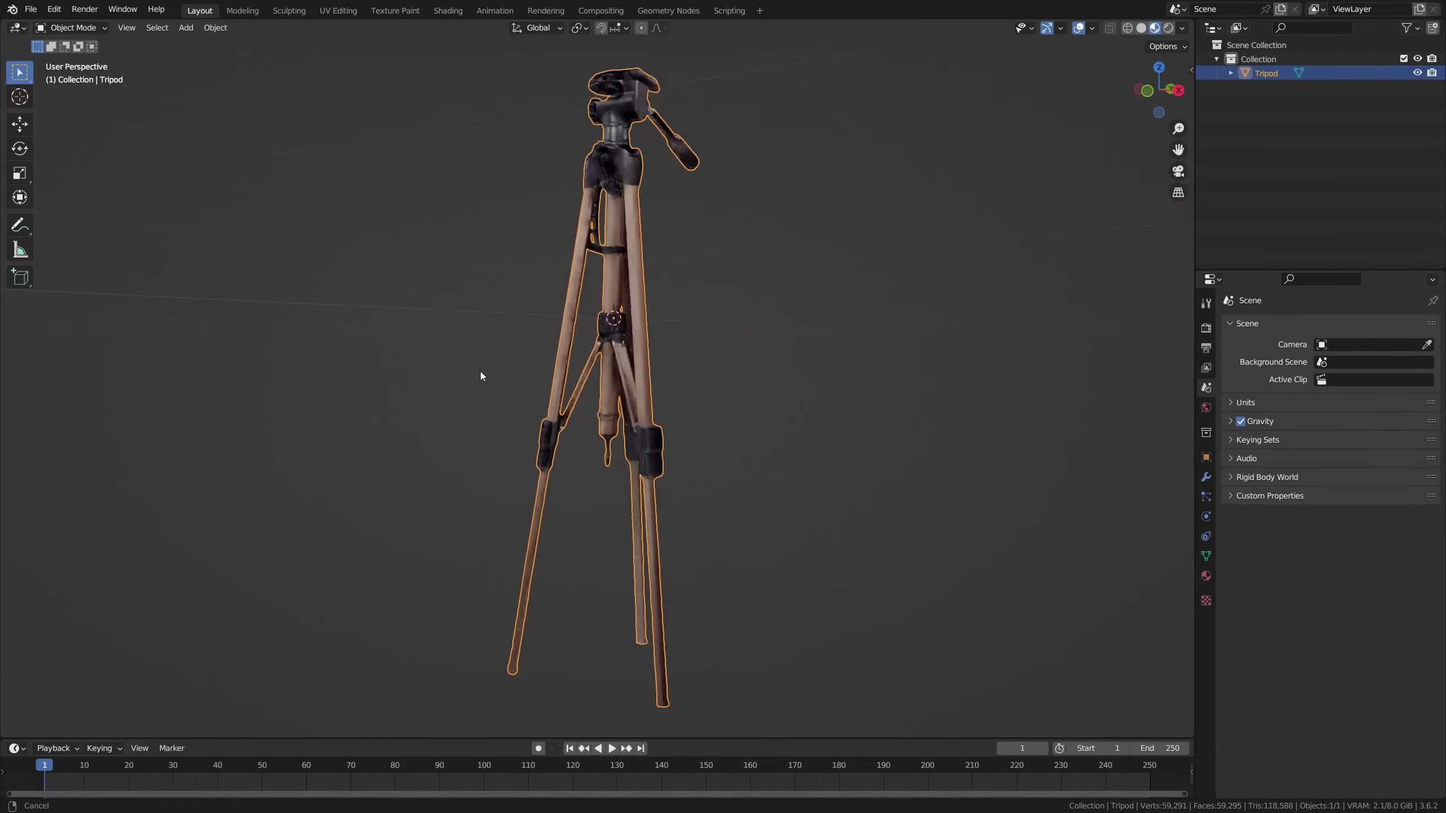
{"action": "middle_click_drag", "start_coordinate": [482, 376], "coordinate": [785, 449]}
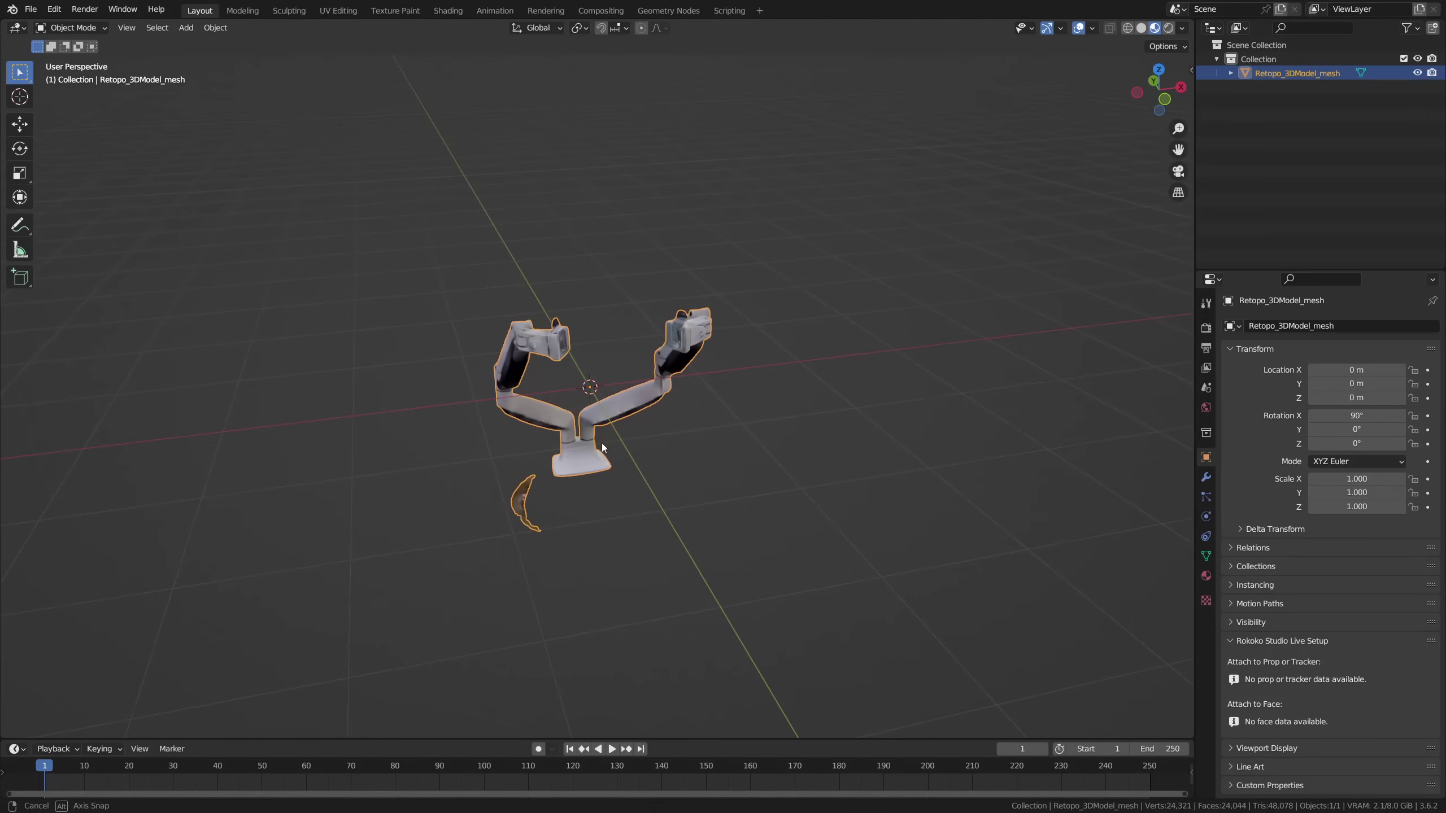
{"action": "middle_click_drag", "start_coordinate": [602, 448], "coordinate": [491, 468]}
{"action": "key", "text": "Tab"}
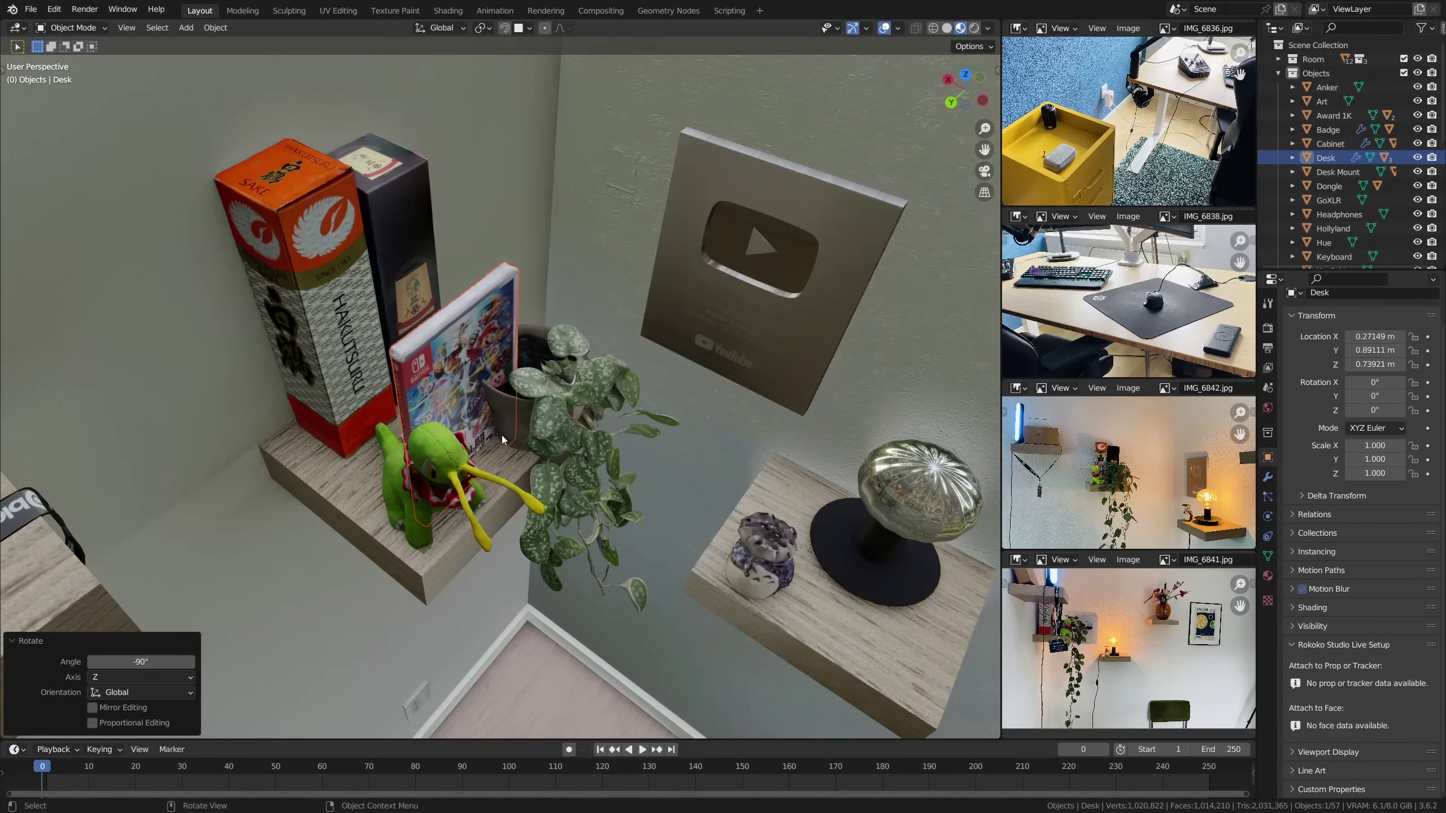
- Move the game case vertically on the shelf, tilt it and resize it
{"action": "middle_click_drag", "start_coordinate": [504, 439], "coordinate": [629, 375]}
{"action": "key", "text": "g"}
{"action": "key", "text": "z"}
{"action": "left_click", "coordinate": [655, 358]}
{"action": "key", "text": "s"}
{"action": "left_click", "coordinate": [532, 386]}
- Turn the Meganium plush about the Z axis, then clear the selection
{"action": "left_click", "coordinate": [629, 374]}
{"action": "key", "text": "z"}
{"action": "left_click", "coordinate": [565, 428]}
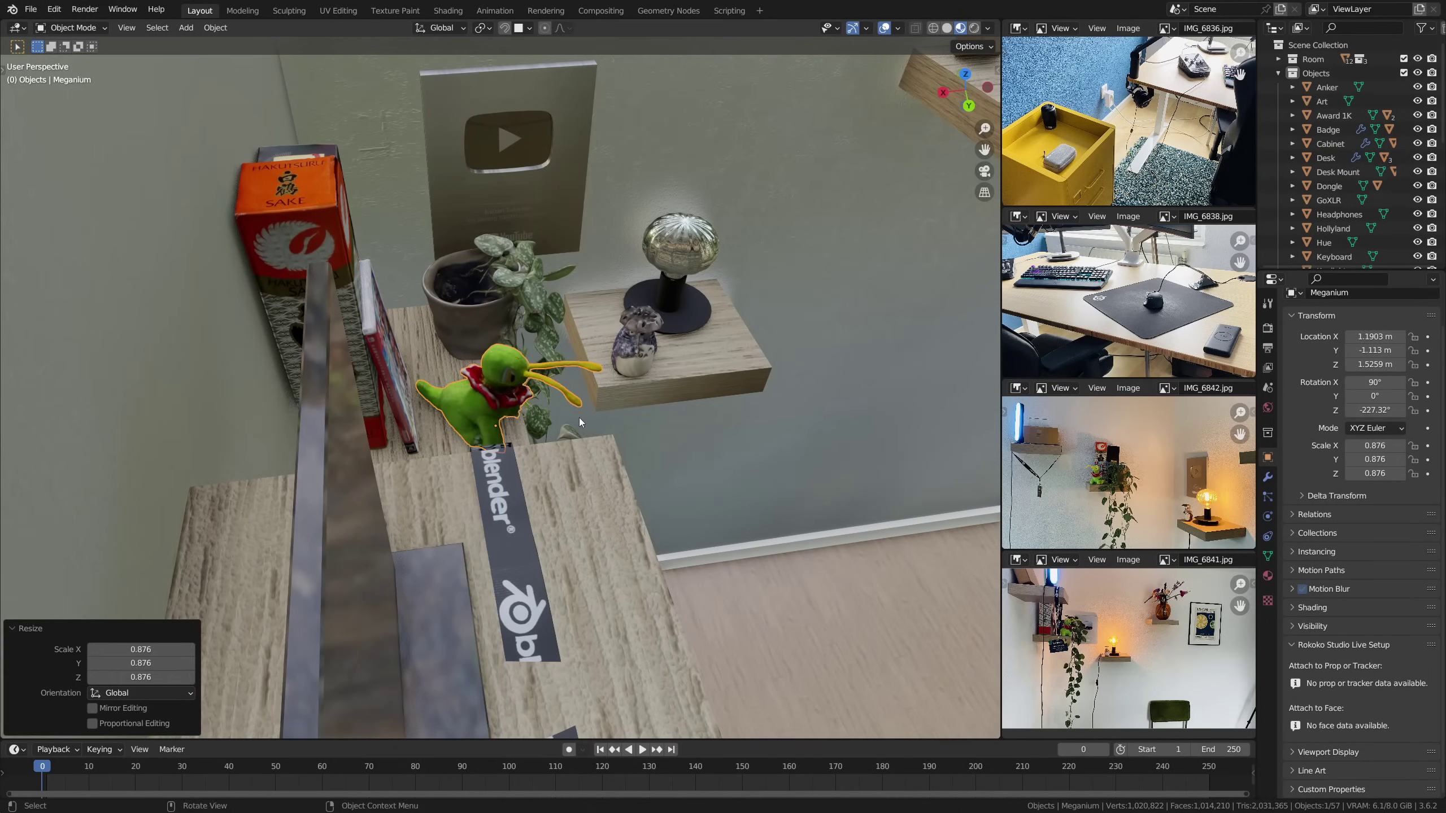
{"action": "middle_click_drag", "start_coordinate": [580, 421], "coordinate": [512, 410]}
{"action": "scroll", "coordinate": [513, 410], "scroll_direction": "down", "scroll_amount": 8}
{"action": "scroll", "coordinate": [487, 450], "scroll_direction": "up", "scroll_amount": 10}
{"action": "key", "text": "alt+a"}
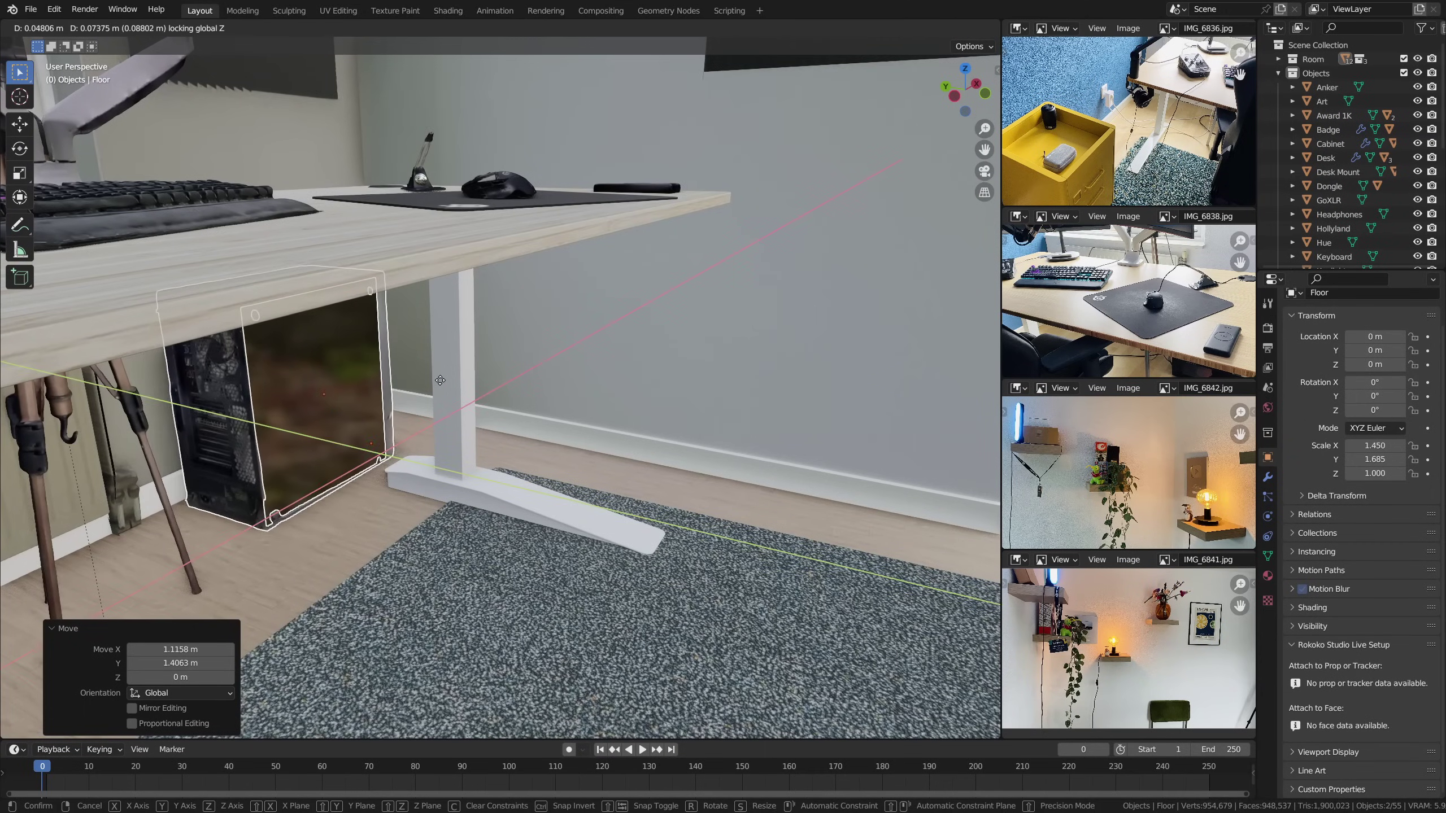
- Confirm the PC case's new position under the desk
{"action": "left_click", "coordinate": [438, 384]}
{"action": "middle_click_drag", "start_coordinate": [438, 384], "coordinate": [417, 379]}
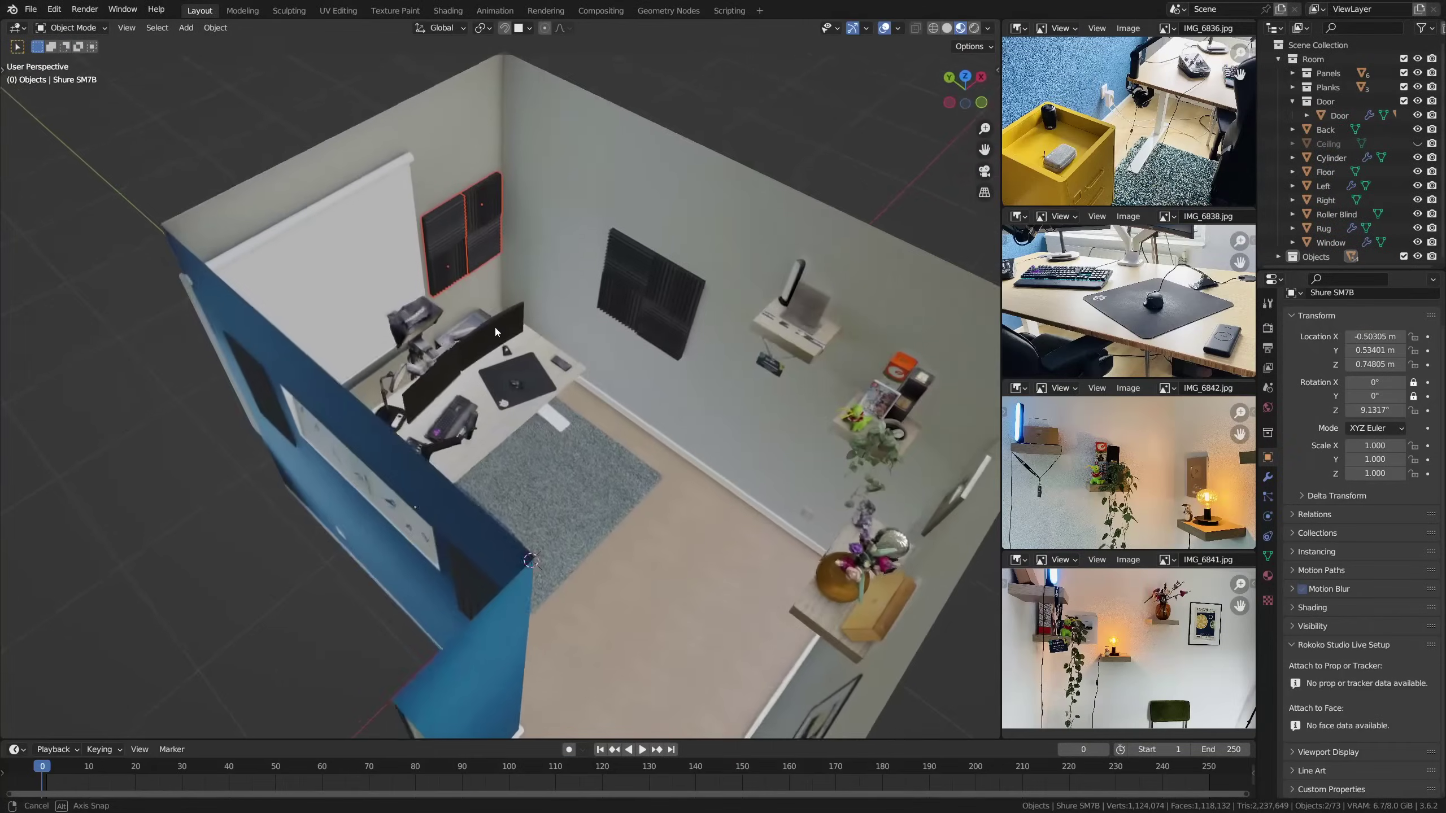
- Orbit the view to look down on the desk and rug
{"action": "mouse_move", "coordinate": [495, 326]}
{"action": "middle_mouse_down"}
{"action": "mouse_move", "coordinate": [479, 338]}
{"action": "mouse_move", "coordinate": [518, 250]}
{"action": "mouse_move", "coordinate": [517, 337]}
{"action": "middle_mouse_up"}
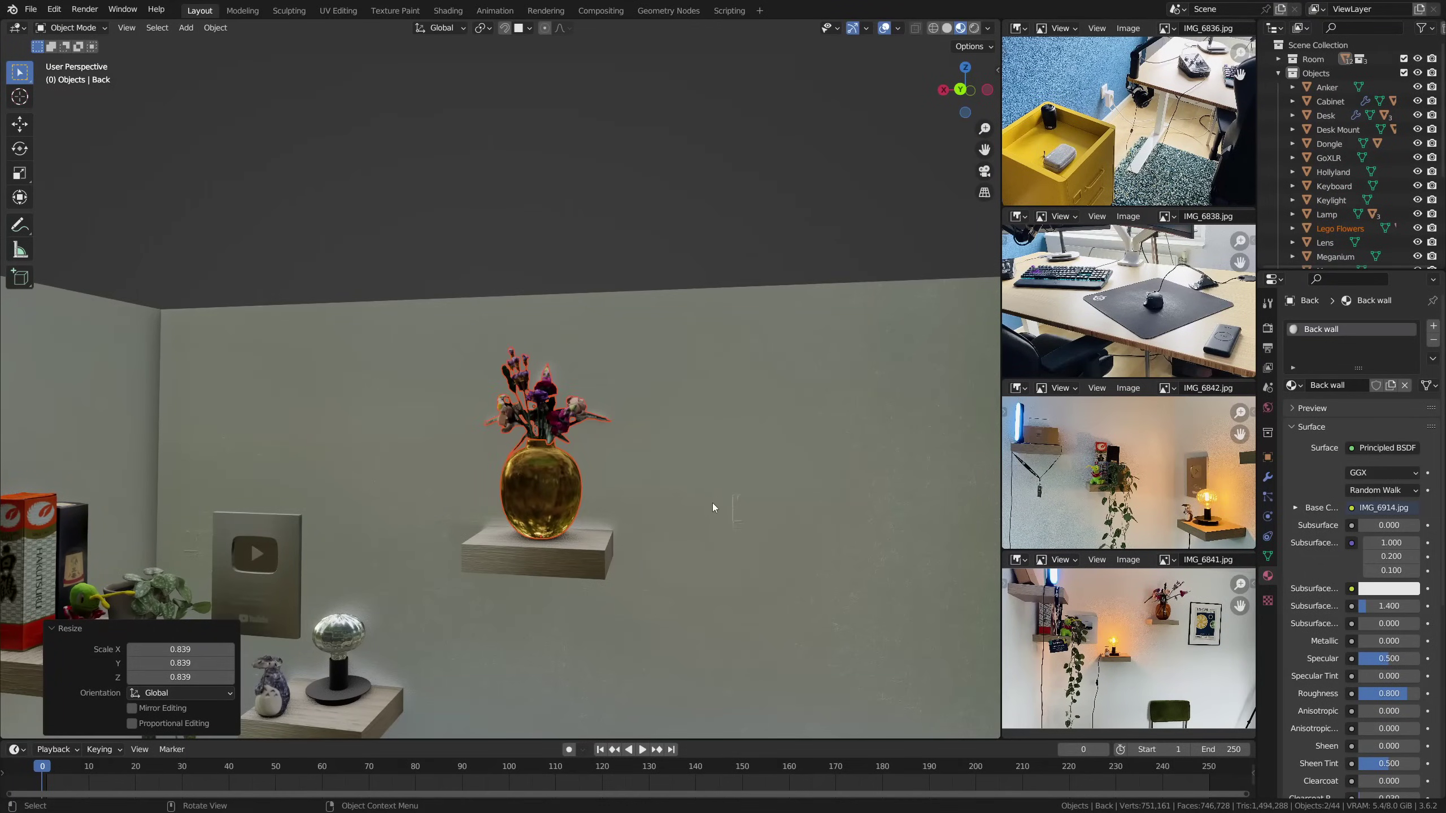
- Zoom in toward the Lego Flowers vase and the back-wall shelf
{"action": "scroll", "coordinate": [712, 503], "scroll_direction": "up", "scroll_amount": 5}
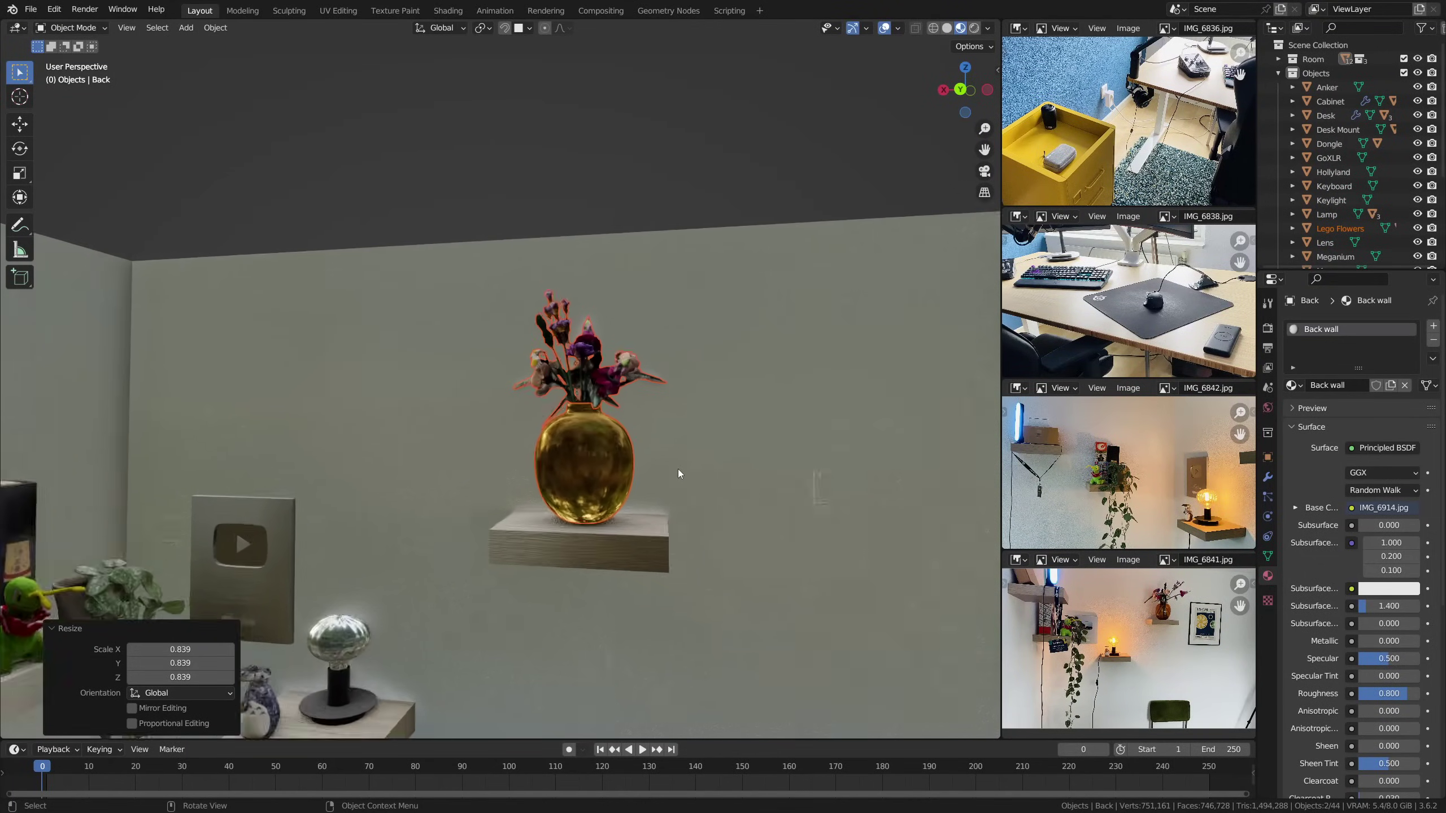